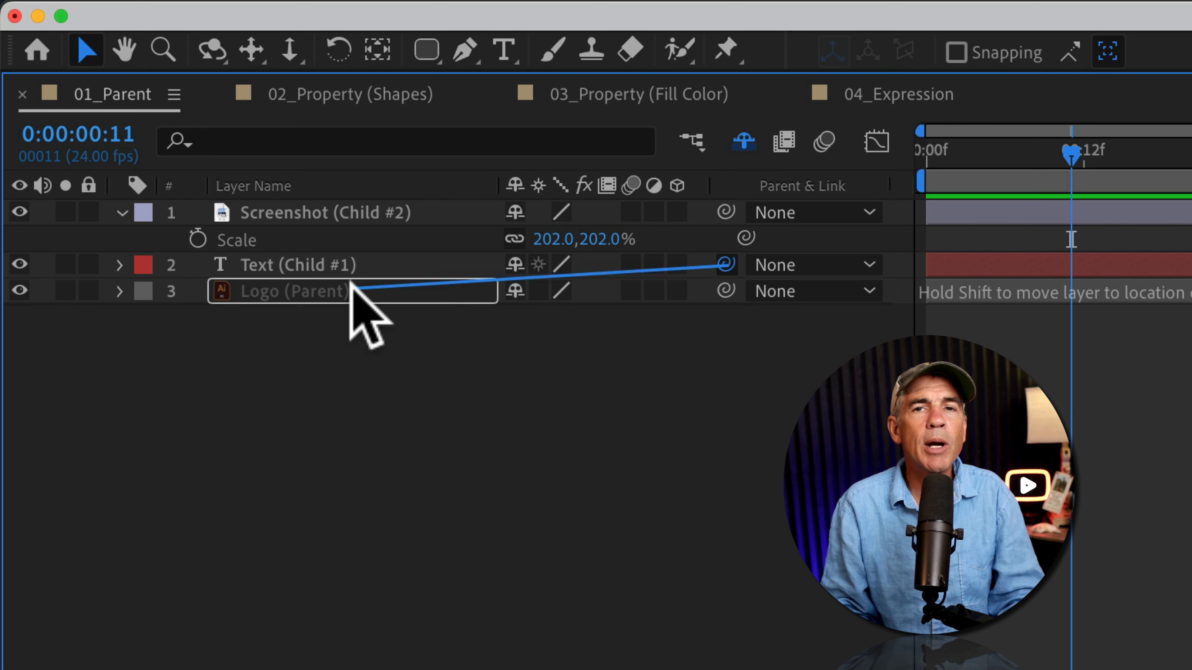
Parent the Text (Child #1) and Screenshot (Child #2) layers to the Logo (Parent) layer with the pick whip
{"action": "left_click_drag", "start_coordinate": [351, 284], "coordinate": [353, 286]}
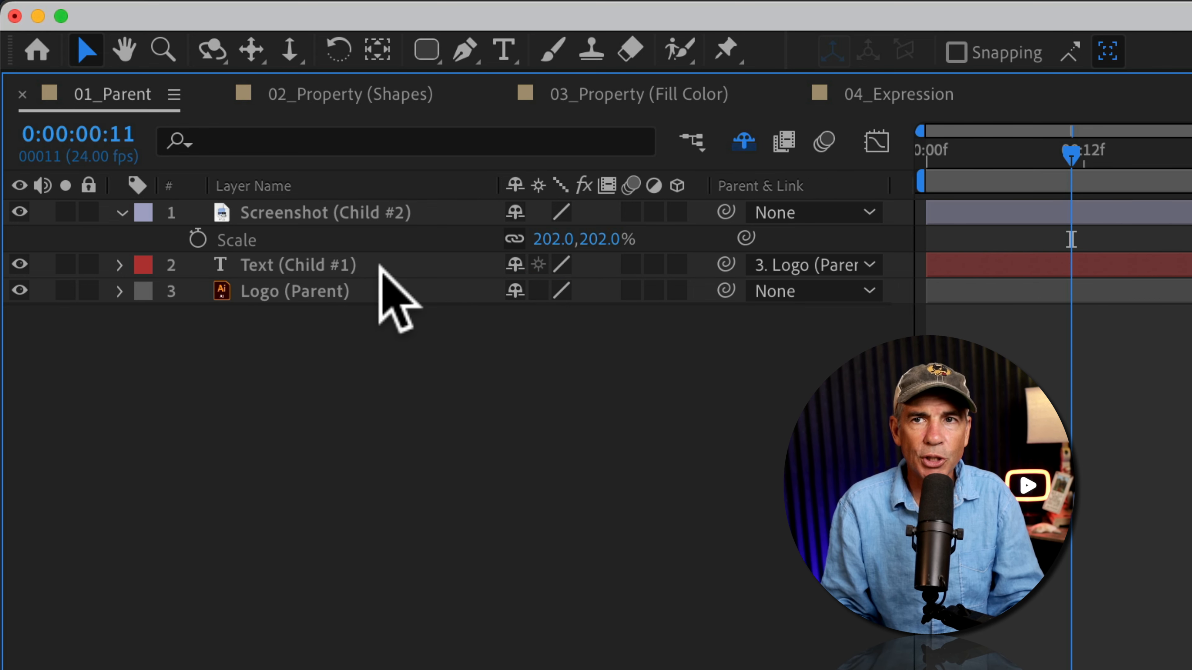
{"action": "left_click", "coordinate": [367, 258]}
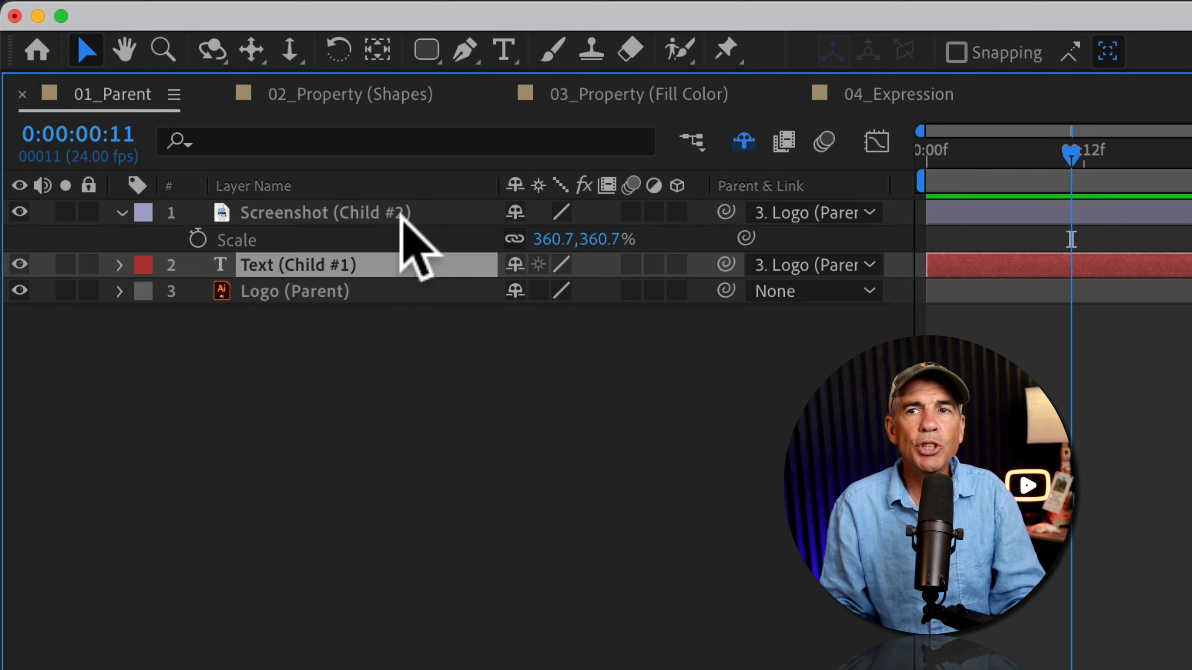
{"action": "left_click", "coordinate": [401, 215]}
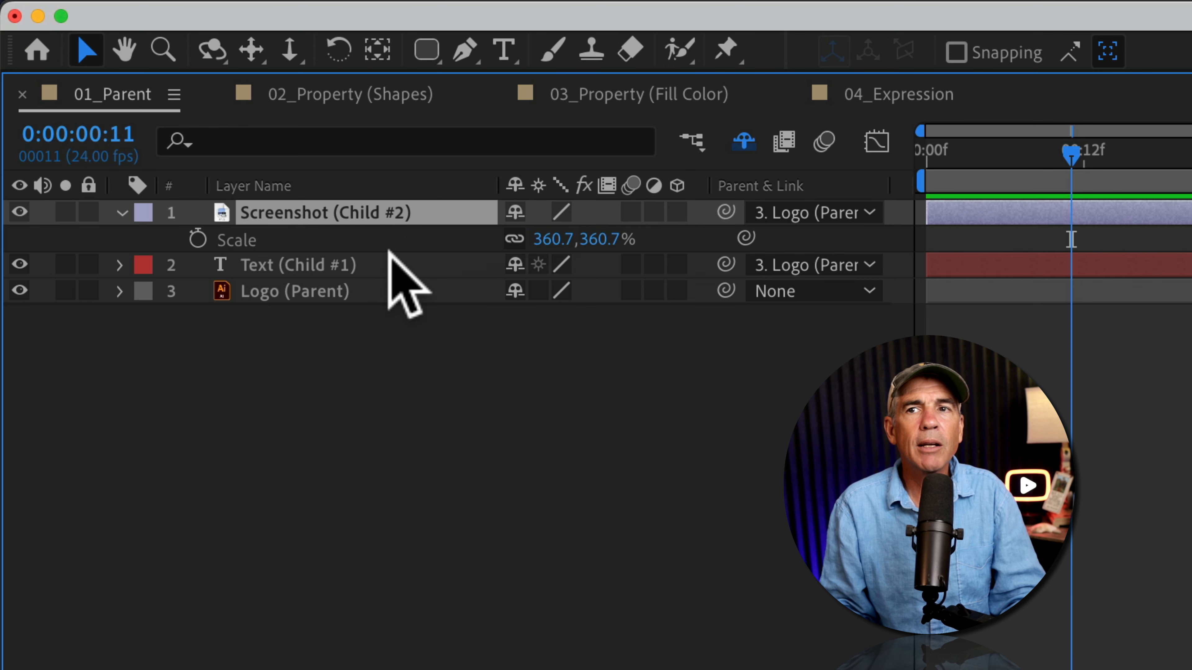
{"action": "left_click", "coordinate": [381, 264]}
{"action": "left_click", "coordinate": [368, 289]}
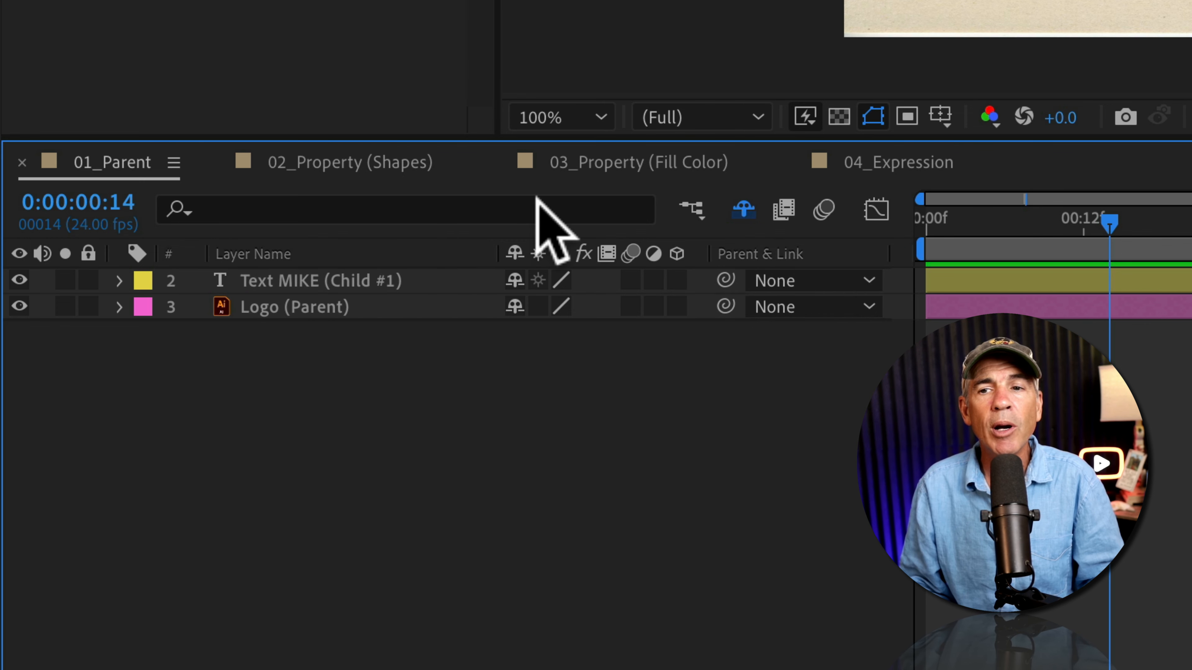
{"action": "right_click", "coordinate": [247, 260]}
{"action": "mouse_move", "coordinate": [324, 372]}
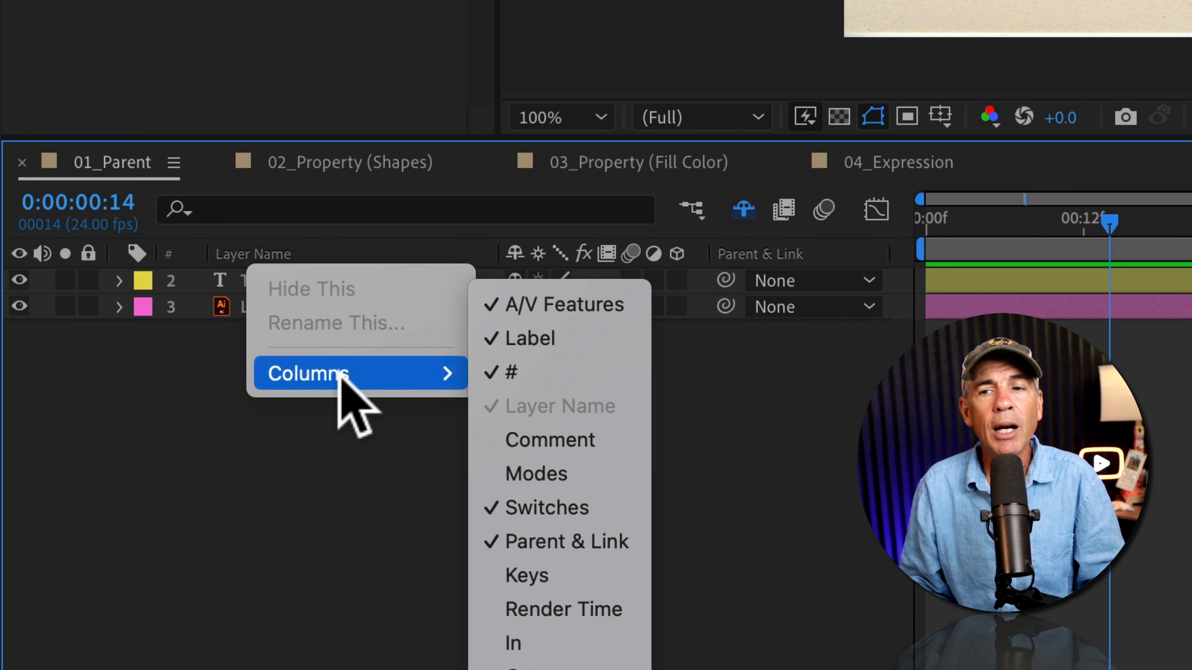
{"action": "key", "text": "Escape"}
{"action": "right_click", "coordinate": [266, 257]}
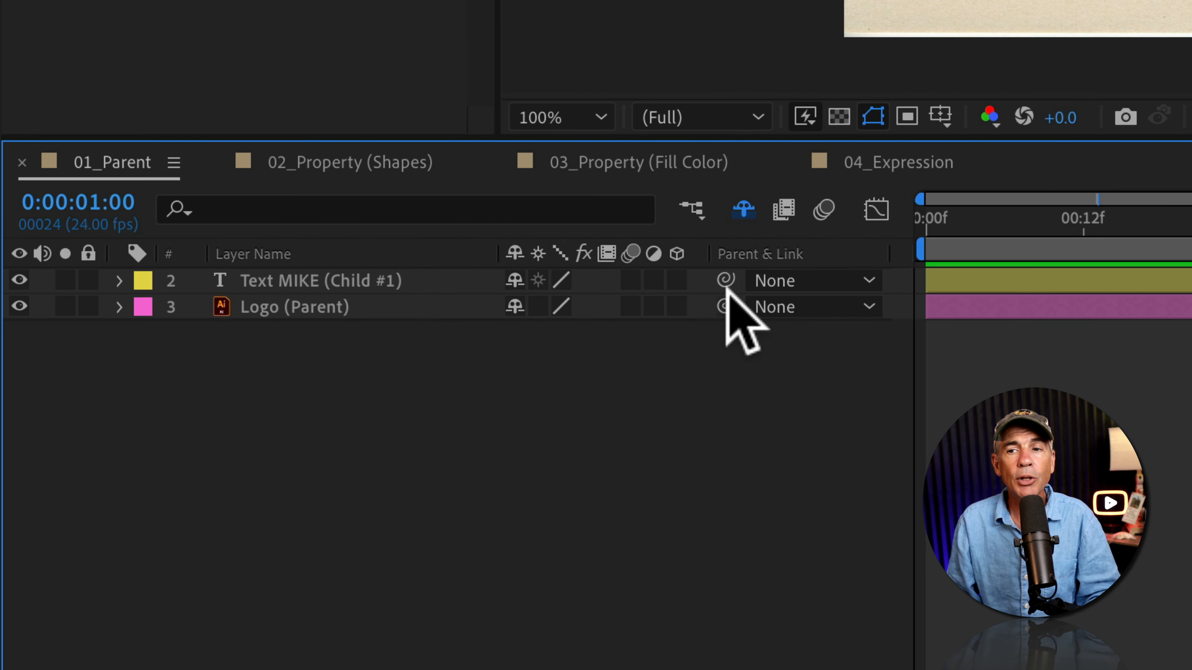
Examine the Text layer's parent list and toggle the display of shy layers on and off
{"action": "left_click_drag", "start_coordinate": [725, 280], "coordinate": [669, 284]}
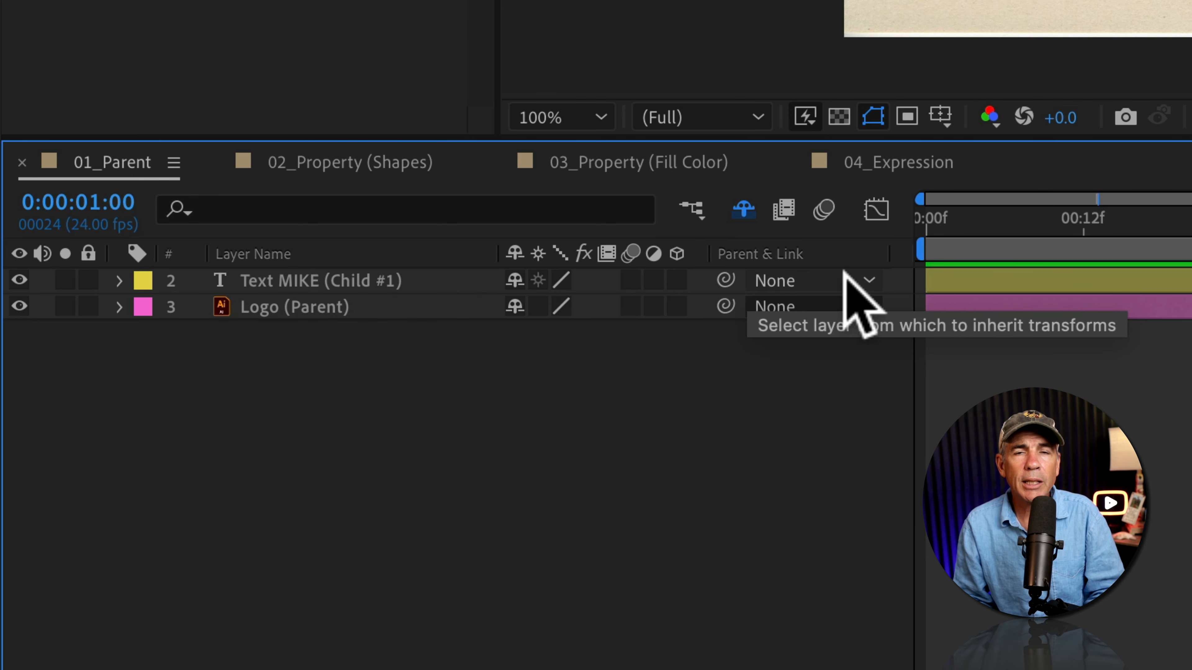
{"action": "left_click", "coordinate": [868, 280]}
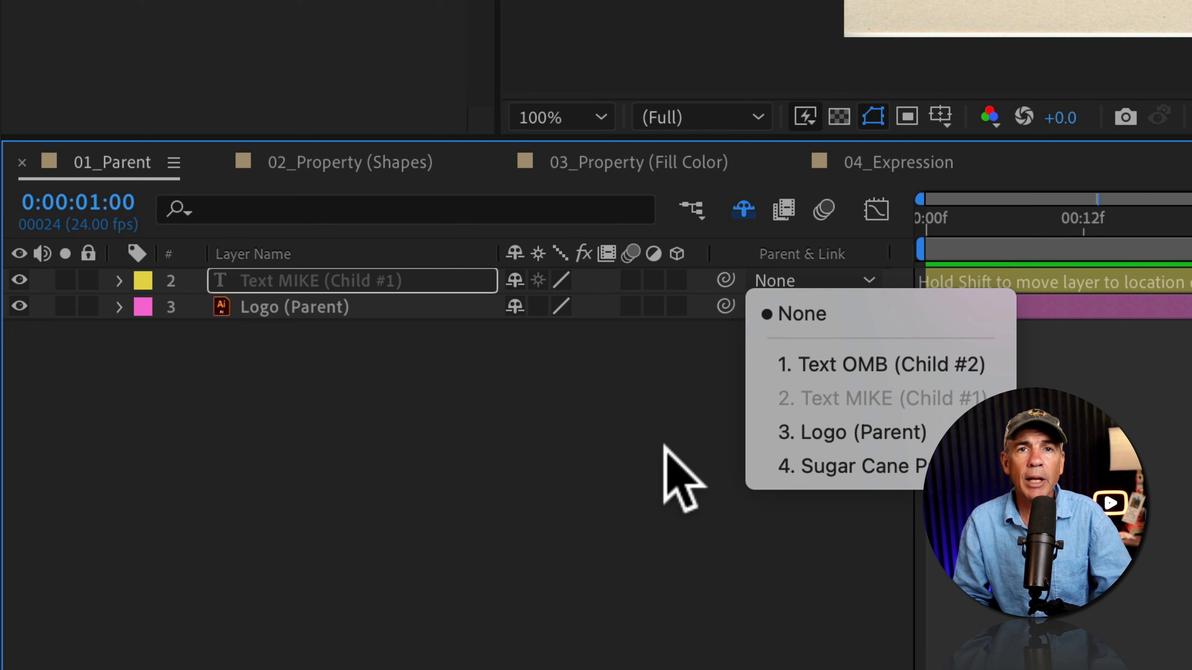
{"action": "left_click", "coordinate": [678, 479]}
{"action": "left_click", "coordinate": [743, 209]}
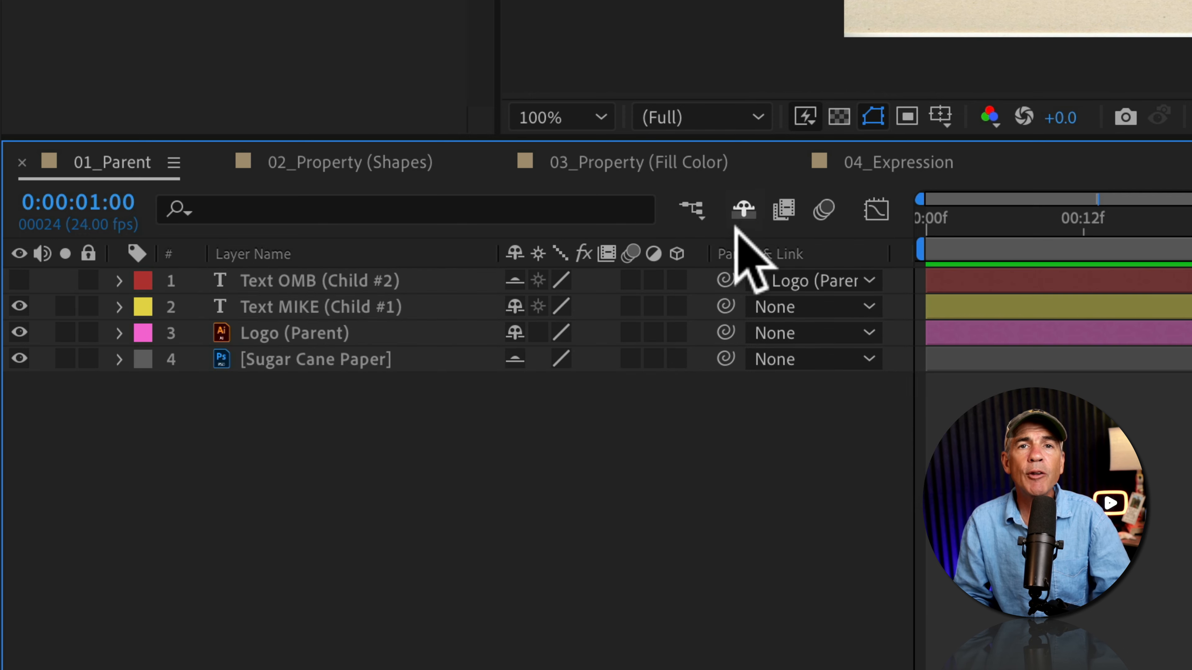
{"action": "left_click", "coordinate": [744, 209]}
{"action": "left_click", "coordinate": [863, 280]}
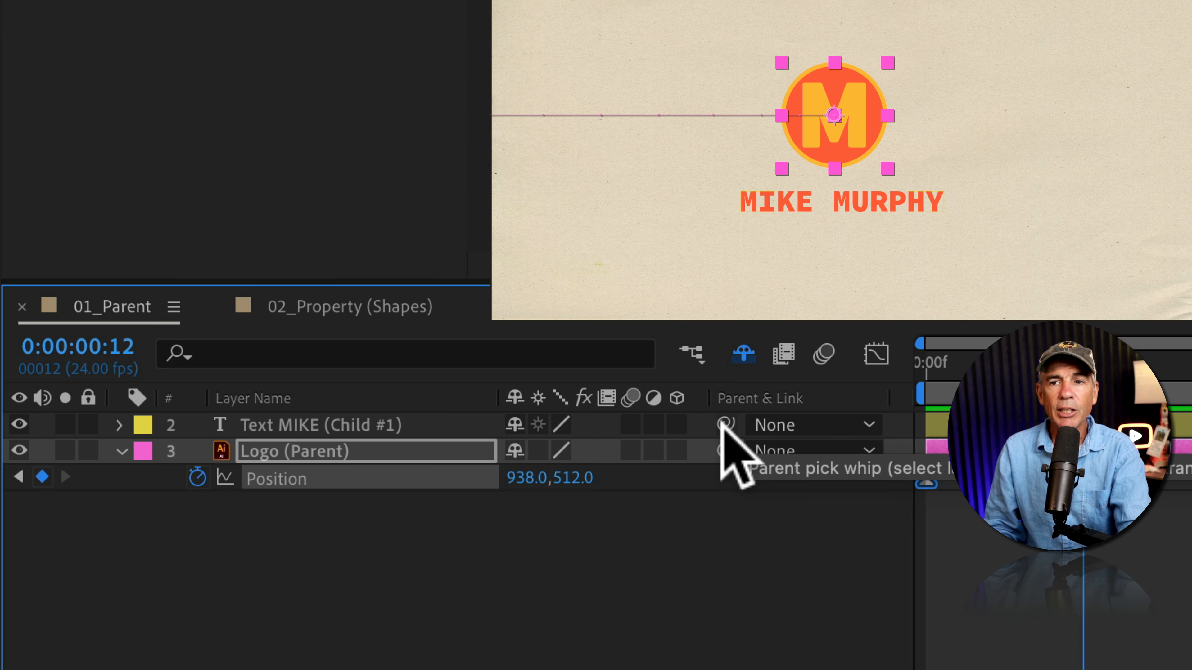
Parent the Text MIKE (Child #1) layer to the Logo (Parent) layer with the pick whip
{"action": "left_click", "coordinate": [406, 427]}
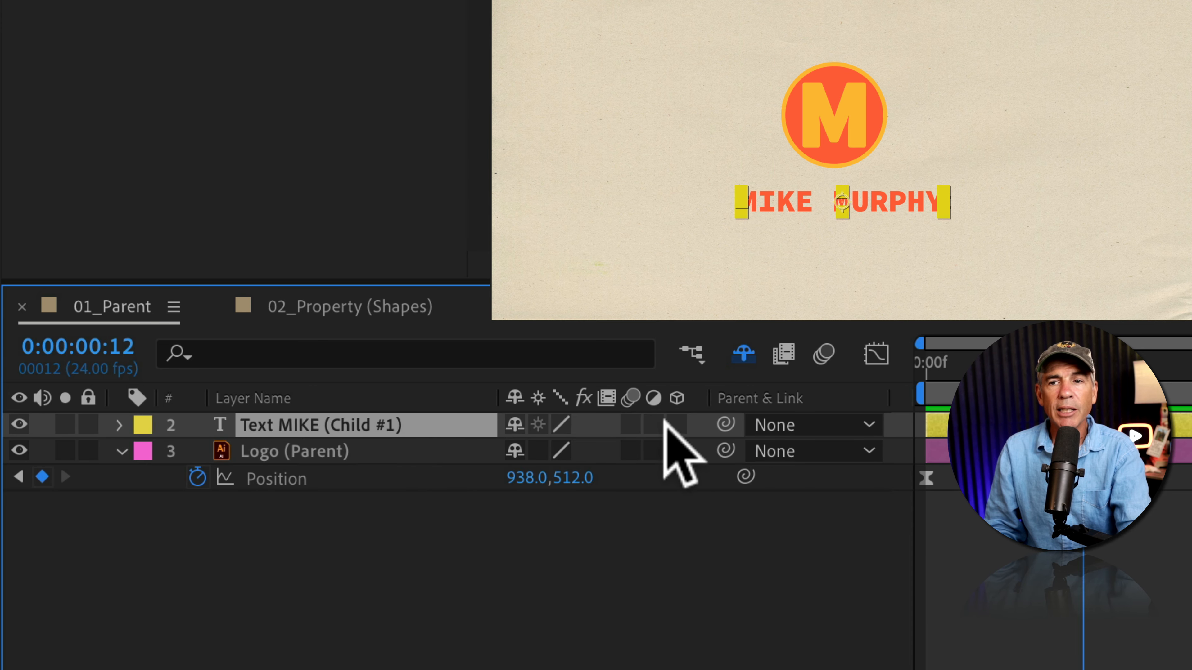
{"action": "mouse_move", "coordinate": [721, 419]}
{"action": "left_mouse_down"}
{"action": "mouse_move", "coordinate": [369, 447]}
{"action": "mouse_move", "coordinate": [713, 425]}
{"action": "left_mouse_up"}
{"action": "left_click", "coordinate": [812, 426]}
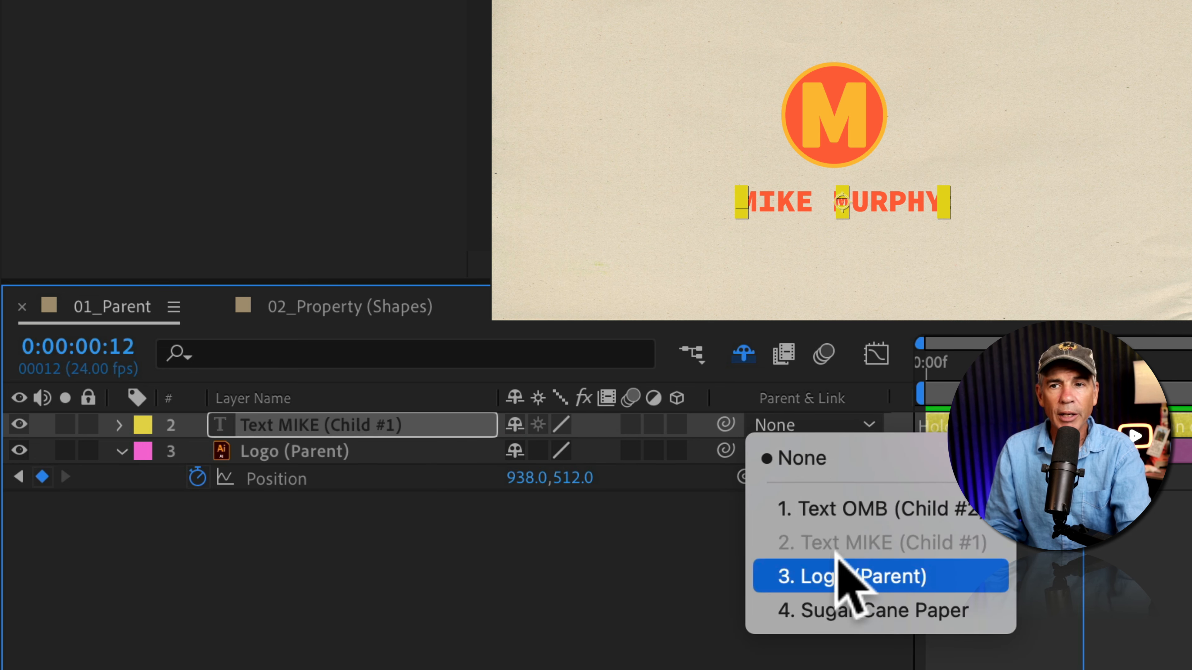
{"action": "left_click", "coordinate": [804, 425]}
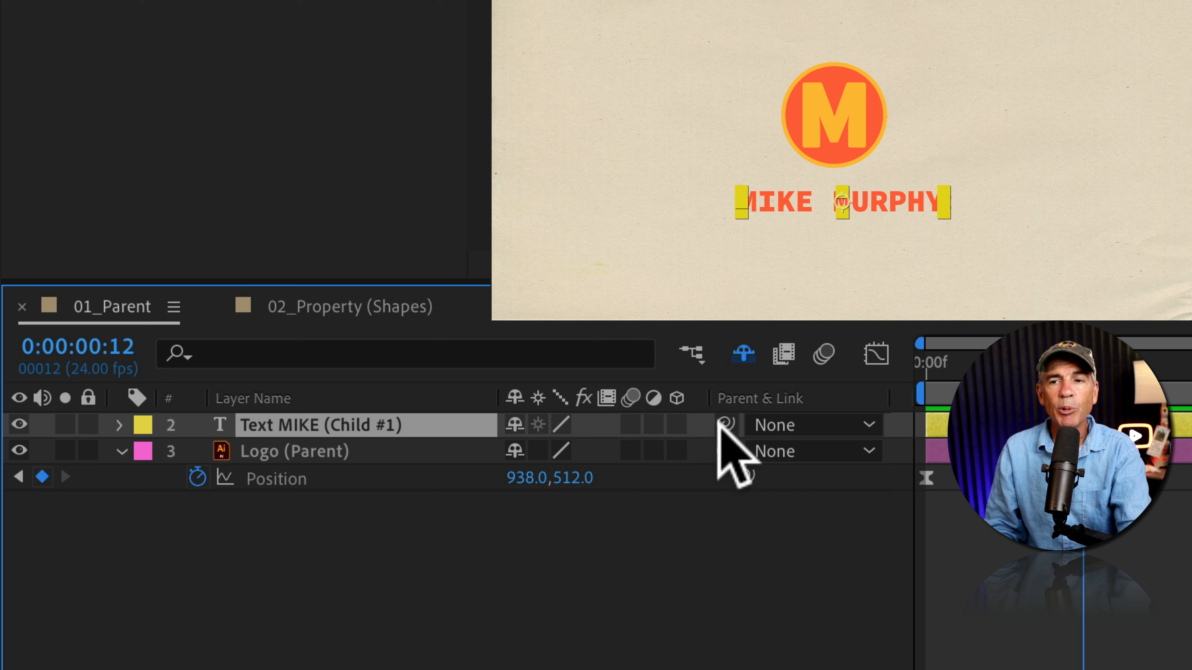
{"action": "left_click_drag", "start_coordinate": [723, 424], "coordinate": [405, 451]}
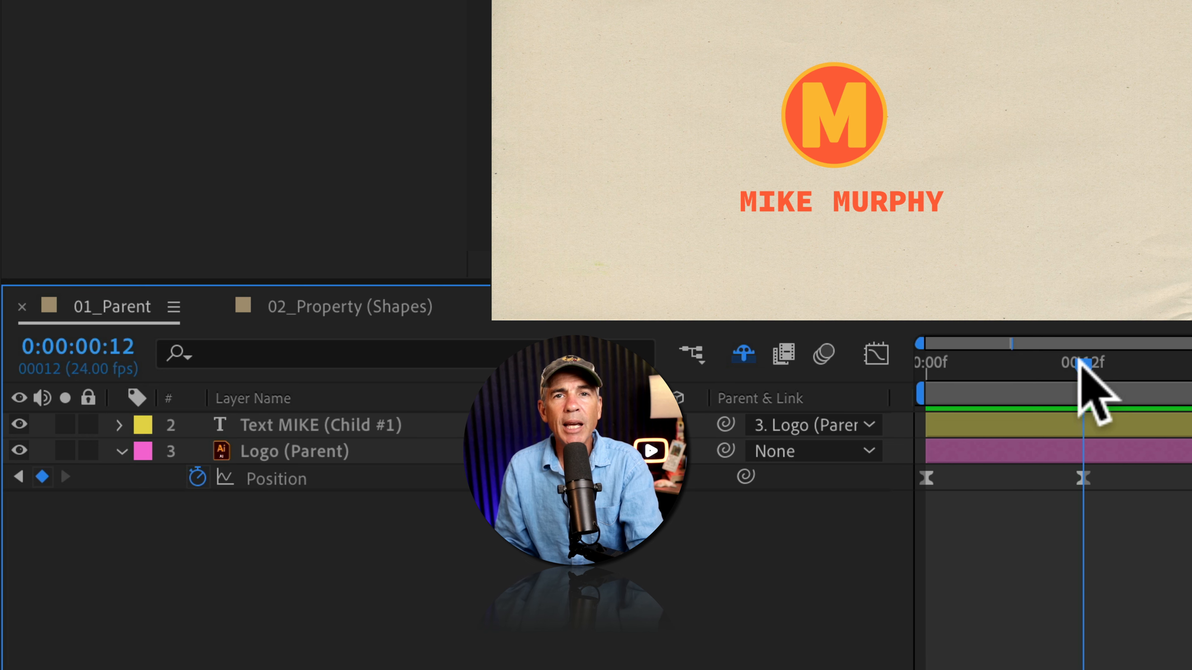
Preview the animation from the first frame
{"action": "left_click_drag", "start_coordinate": [1082, 369], "coordinate": [898, 375]}
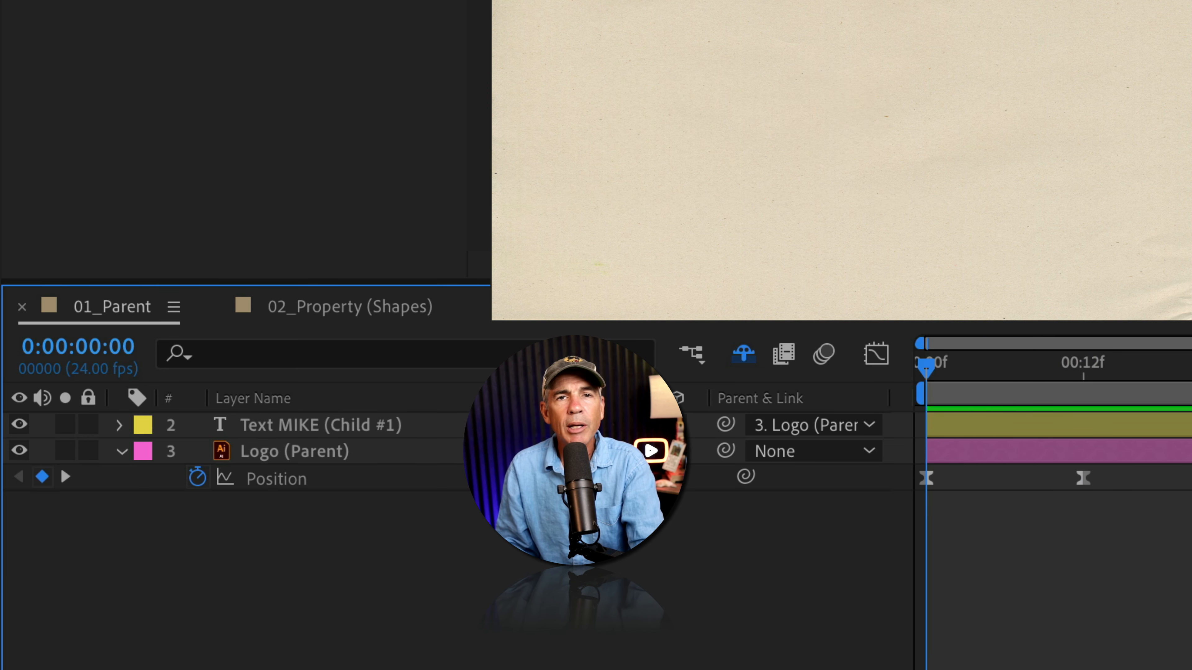
{"action": "key", "text": "space"}
{"action": "key", "text": "space"}
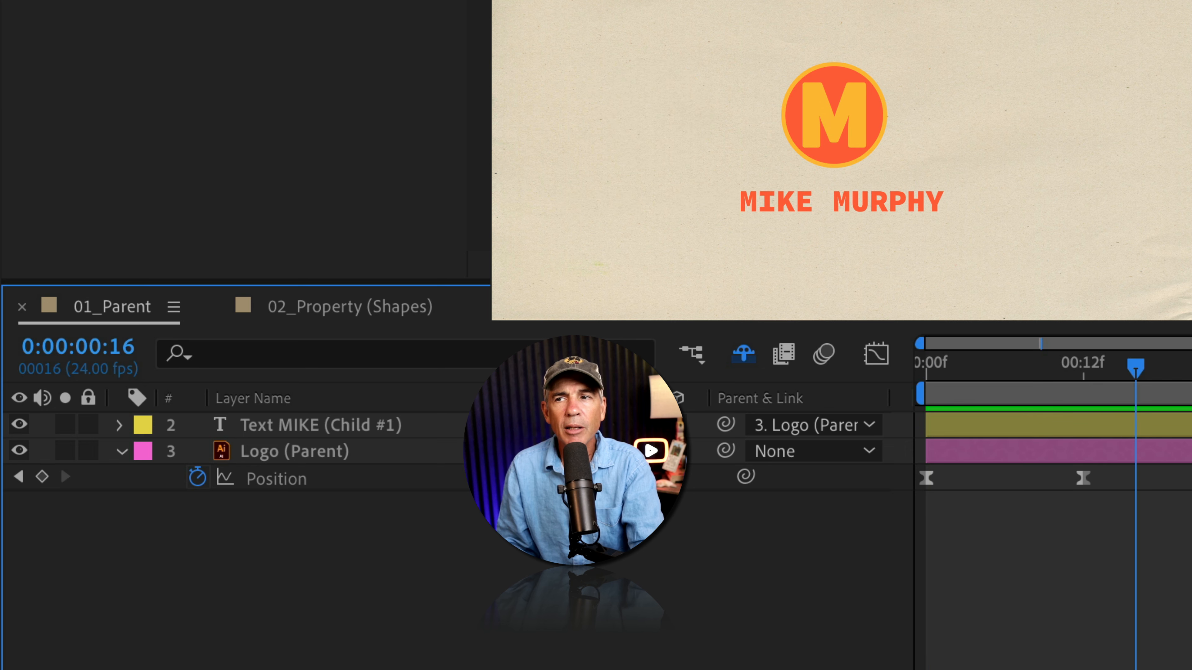
Rotate the Logo (Parent) layer to 86° and scrub its Scale value
{"action": "left_click", "coordinate": [374, 452]}
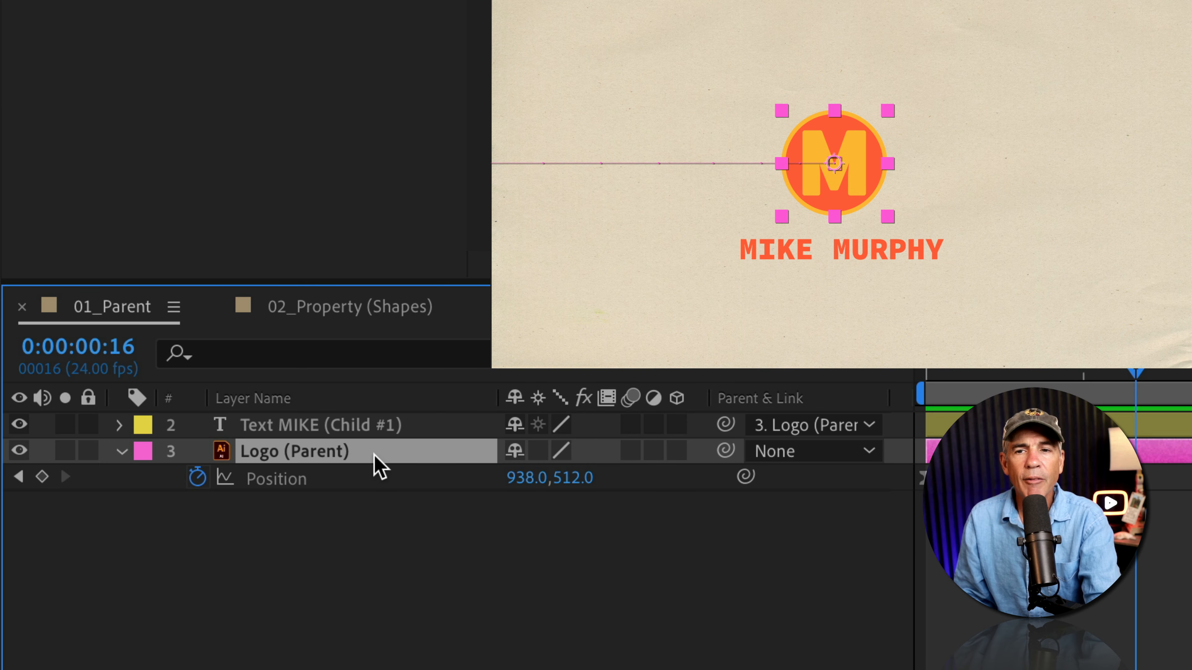
{"action": "key", "text": "shift+r"}
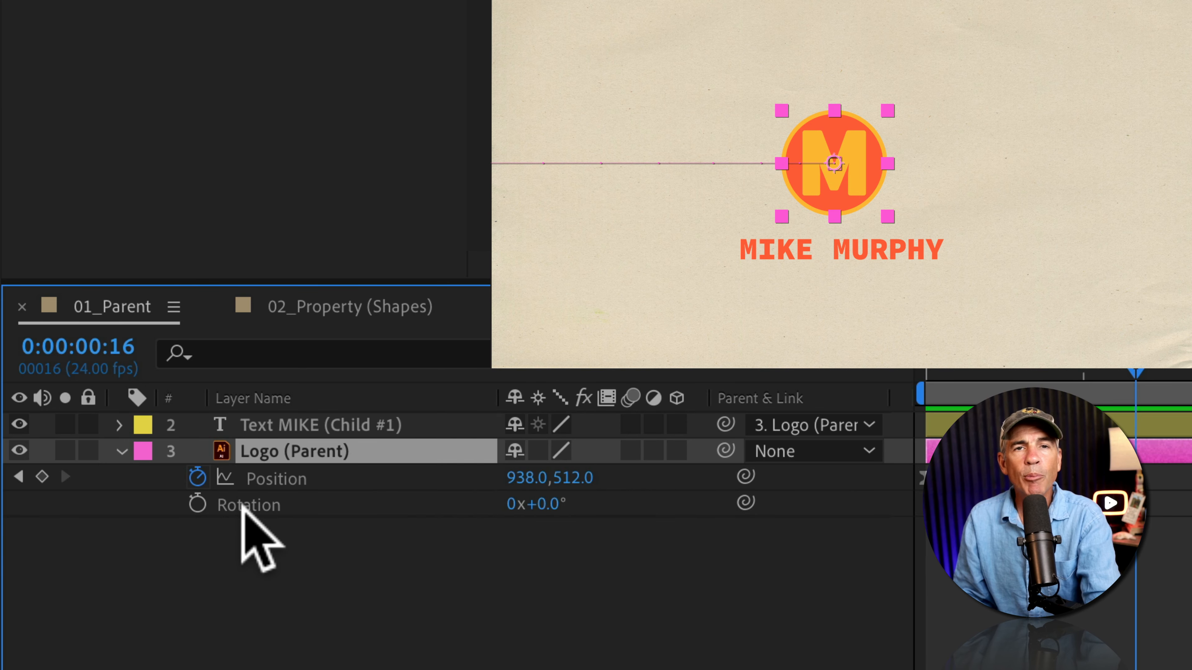
{"action": "left_click_drag", "start_coordinate": [561, 503], "coordinate": [686, 496]}
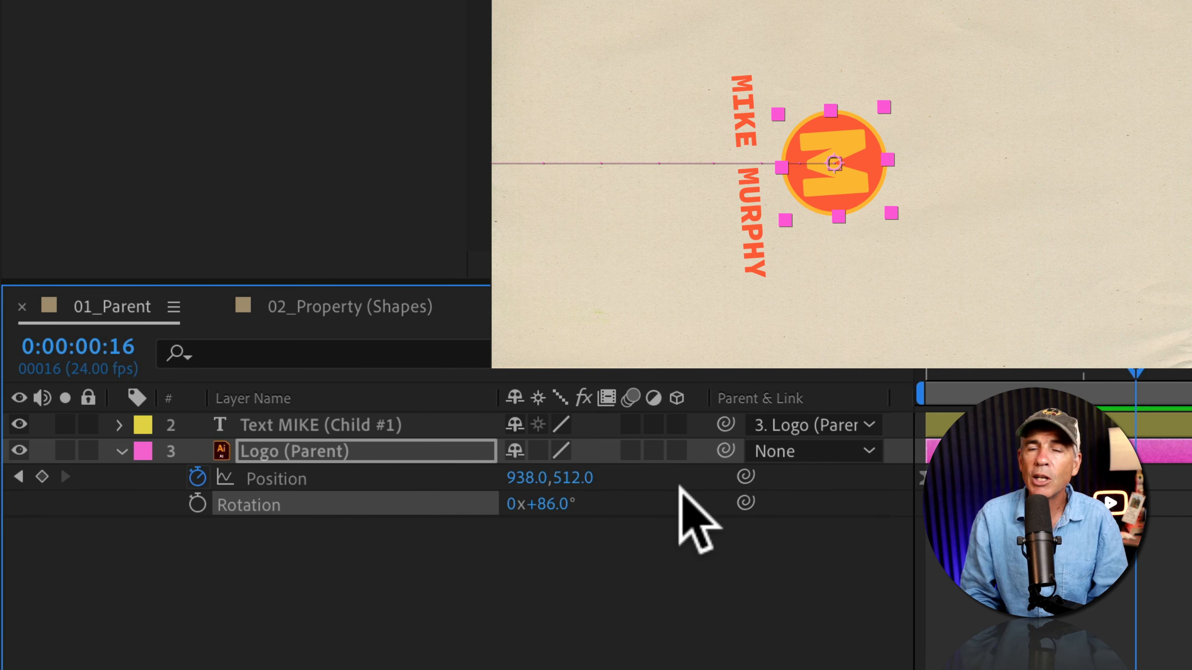
{"action": "key", "text": "shift+s"}
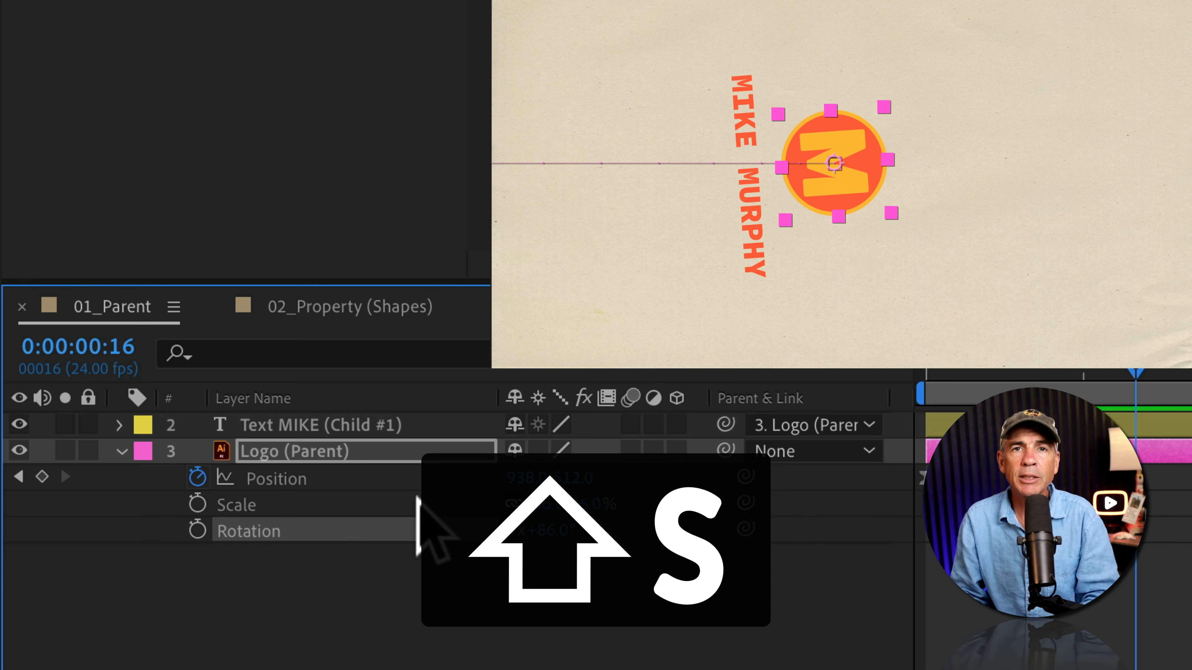
{"action": "left_click_drag", "start_coordinate": [546, 502], "coordinate": [567, 490]}
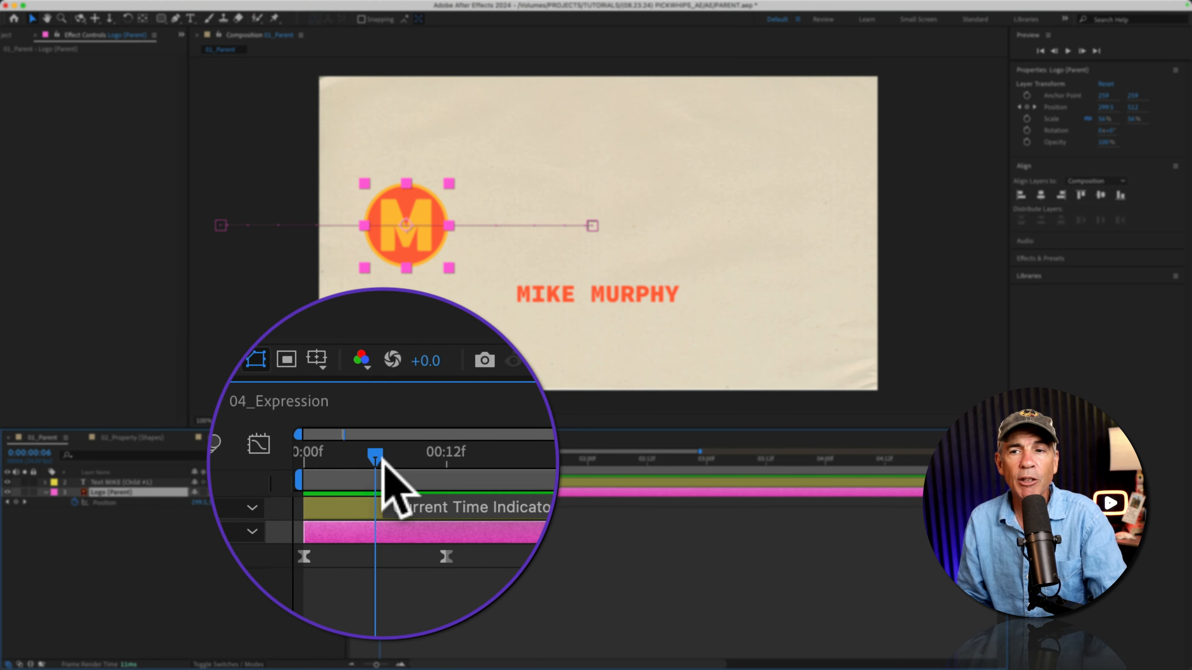
Scrub and preview the Logo's position animation with both layers selected
{"action": "left_click_drag", "start_coordinate": [276, 482], "coordinate": [144, 495]}
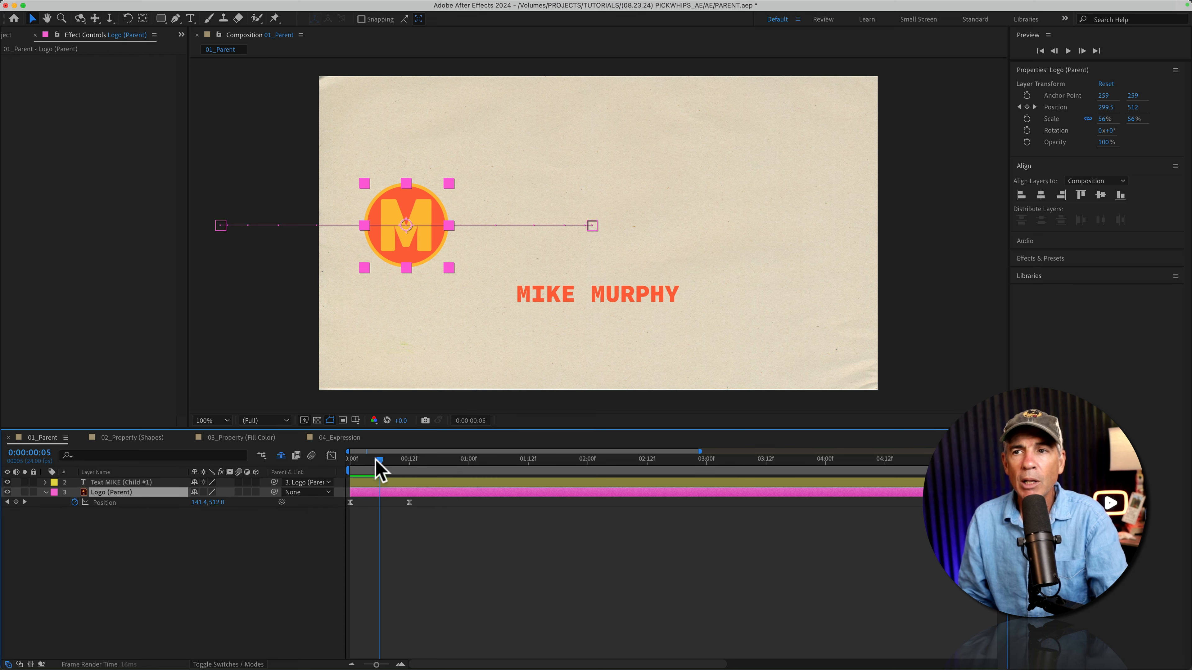
{"action": "mouse_move", "coordinate": [375, 460]}
{"action": "left_mouse_down"}
{"action": "mouse_move", "coordinate": [345, 462]}
{"action": "mouse_move", "coordinate": [379, 463]}
{"action": "left_mouse_up"}
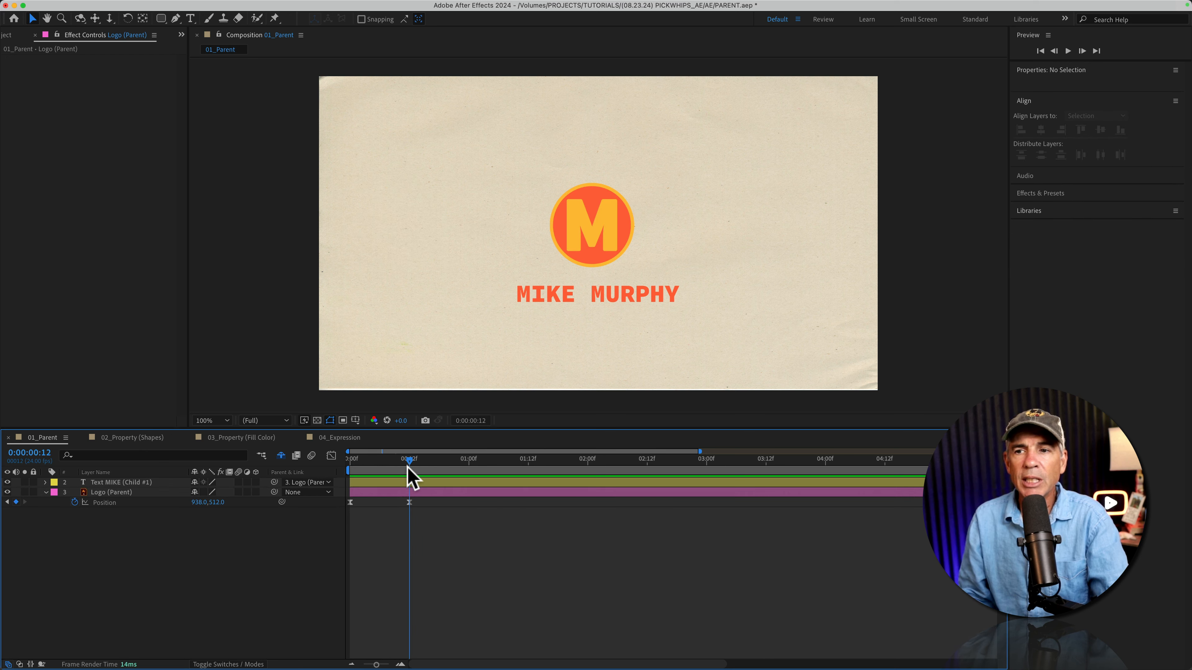
{"action": "left_click", "coordinate": [409, 502]}
{"action": "left_click", "coordinate": [146, 483]}
{"action": "left_click", "coordinate": [144, 492], "text": "shift"}
{"action": "left_click_drag", "start_coordinate": [411, 462], "coordinate": [318, 458]}
{"action": "key", "text": "space"}
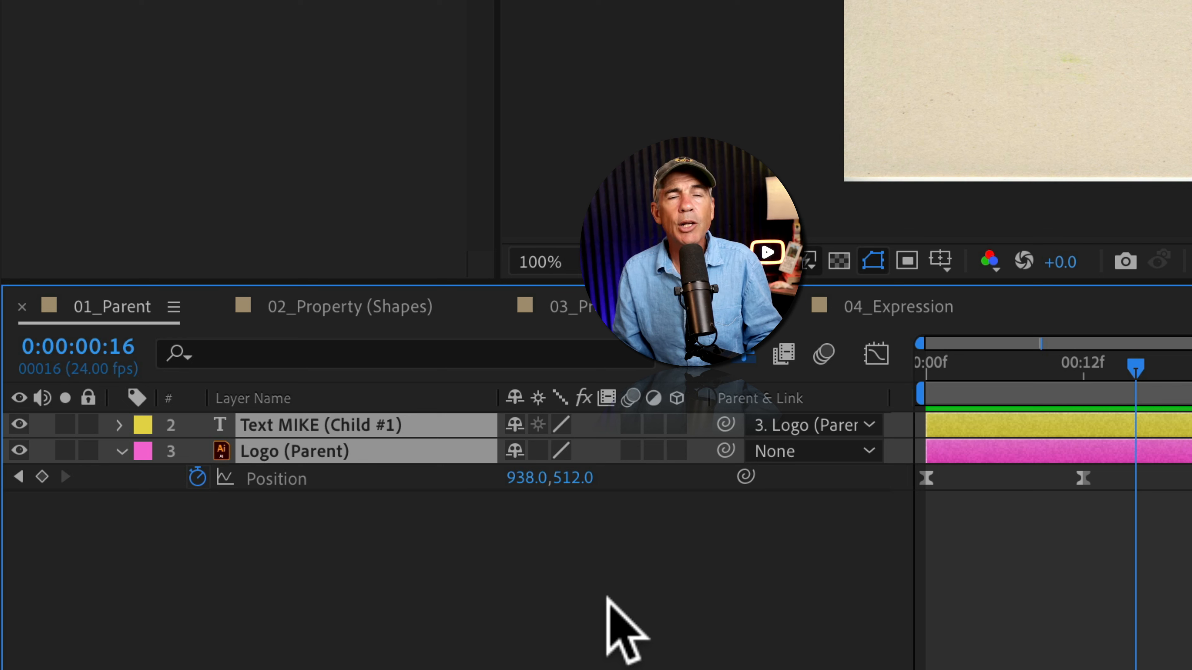
Unparent the Text MIKE layer by setting its parent to None
{"action": "left_click", "coordinate": [587, 526]}
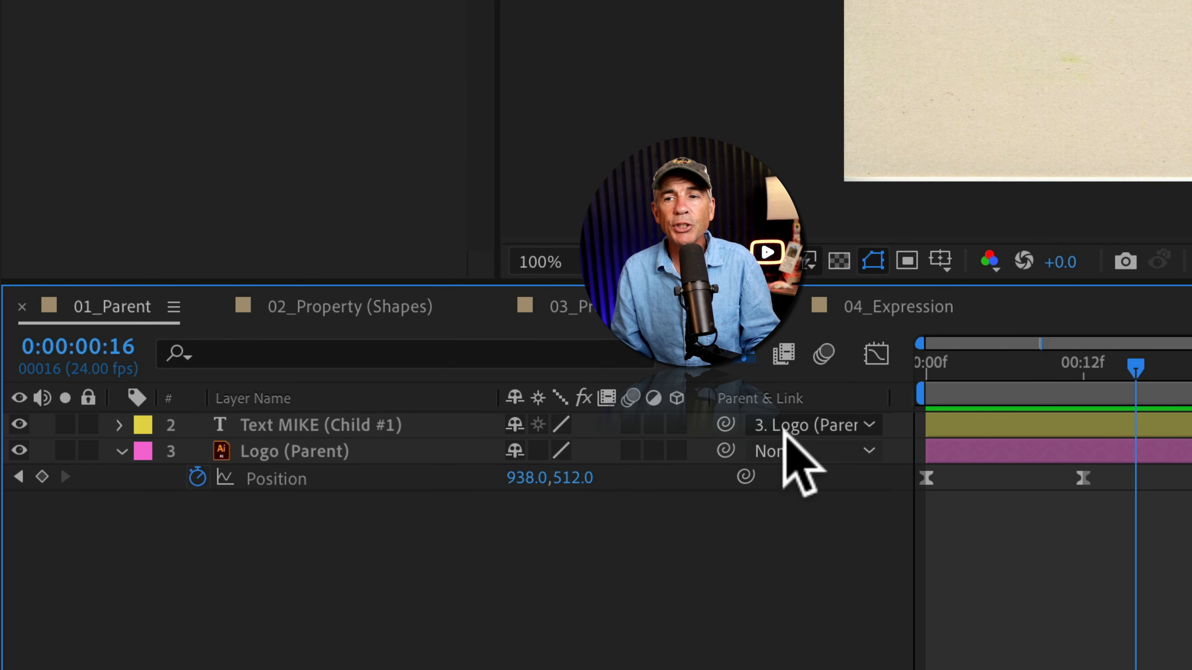
{"action": "left_click", "coordinate": [840, 425]}
{"action": "left_click", "coordinate": [966, 456]}
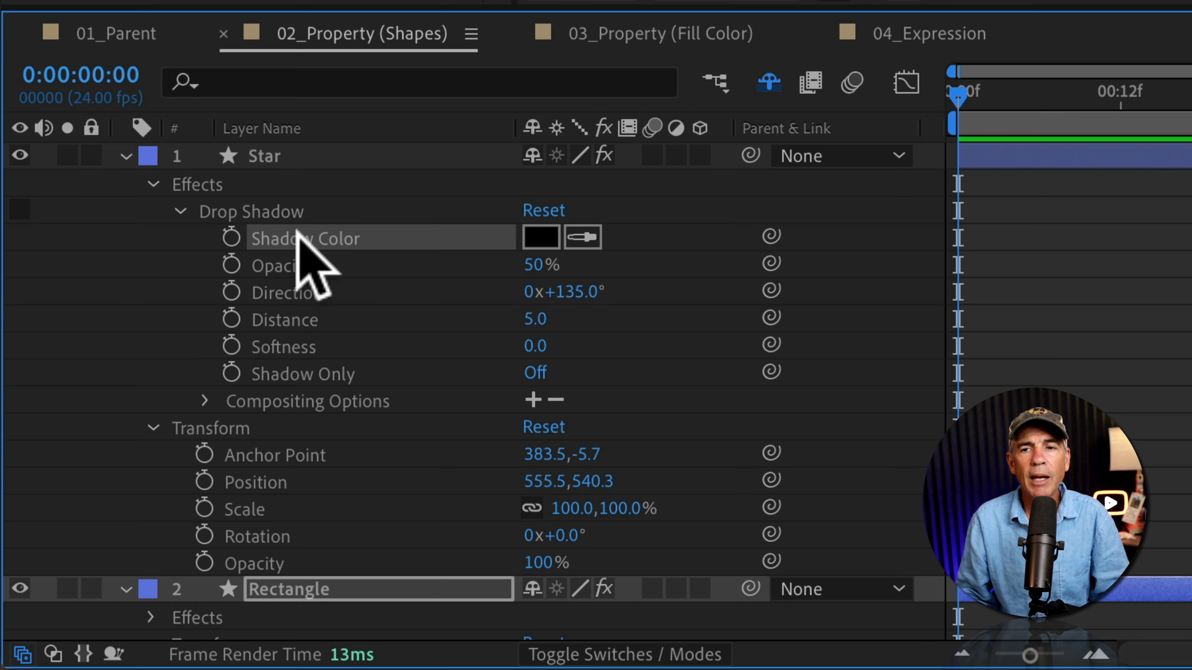
Collapse the Effects groups so only the Star and Rectangle Transform properties remain shown
{"action": "left_click", "coordinate": [105, 521]}
{"action": "left_click", "coordinate": [108, 544]}
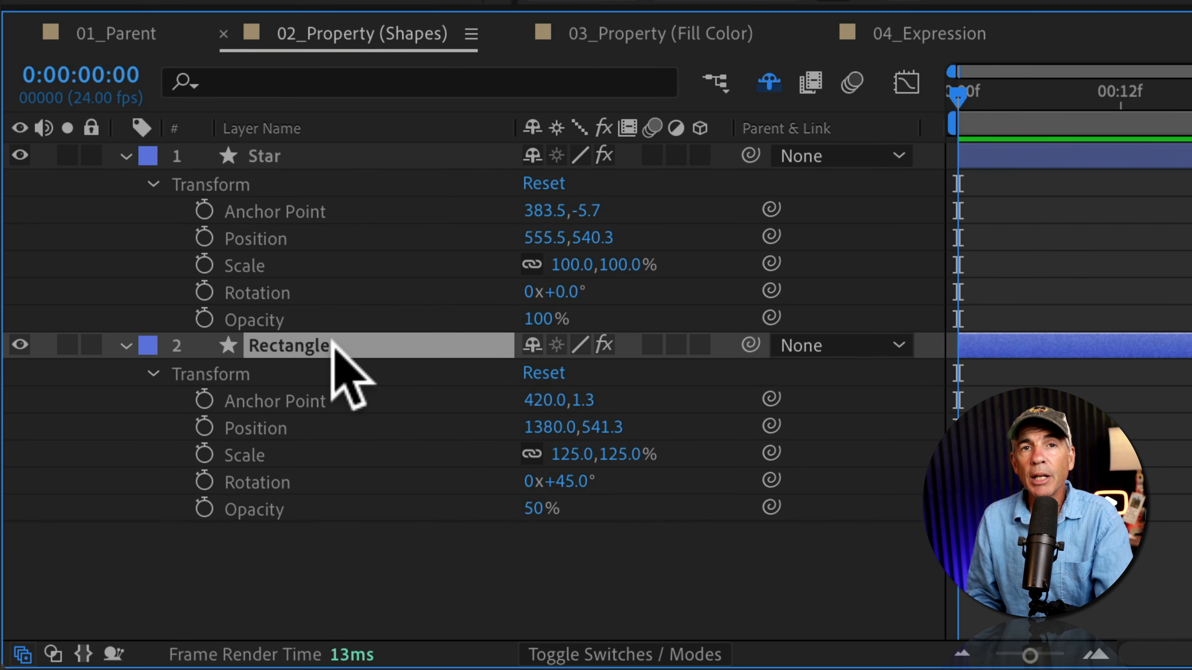
{"action": "left_click", "coordinate": [363, 509]}
{"action": "left_click", "coordinate": [274, 320]}
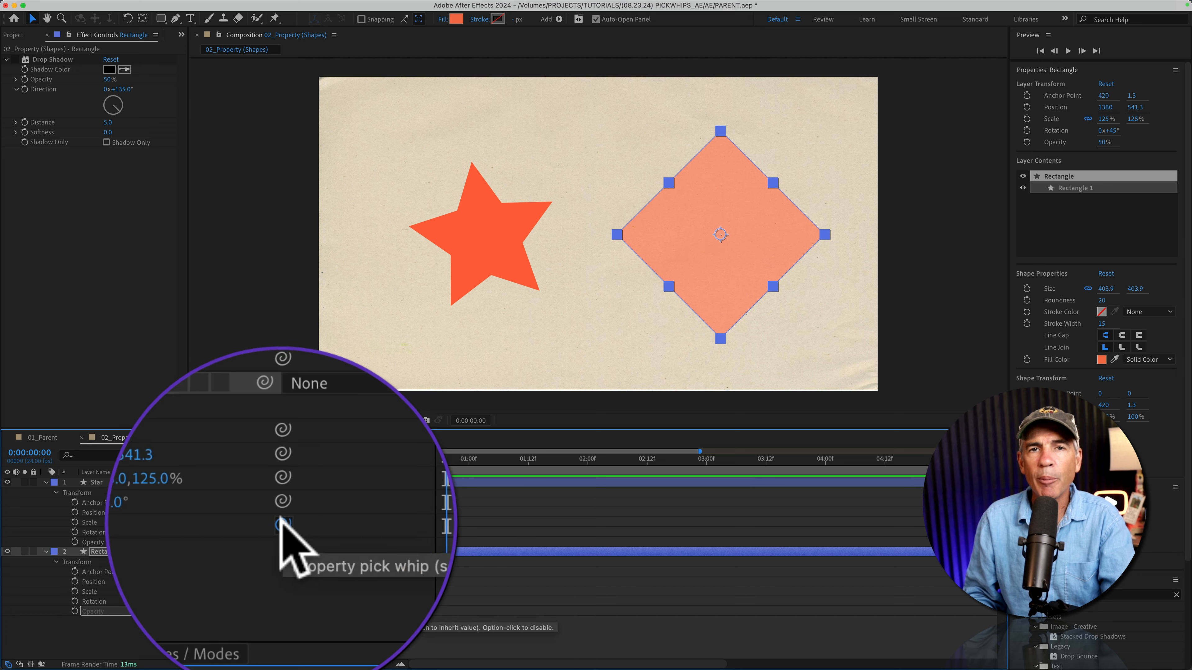
Link the Rectangle's Opacity and Rotation to the Star's with the property pick whip
{"action": "left_click_drag", "start_coordinate": [281, 525], "coordinate": [177, 491]}
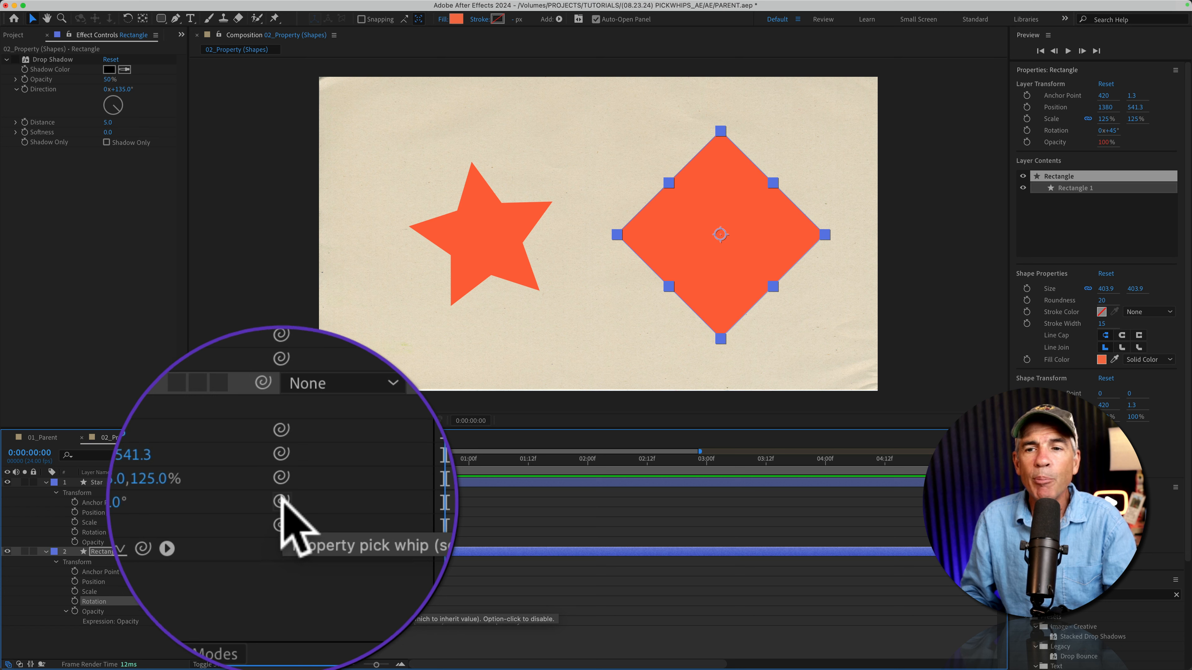
{"action": "left_click_drag", "start_coordinate": [281, 500], "coordinate": [176, 488]}
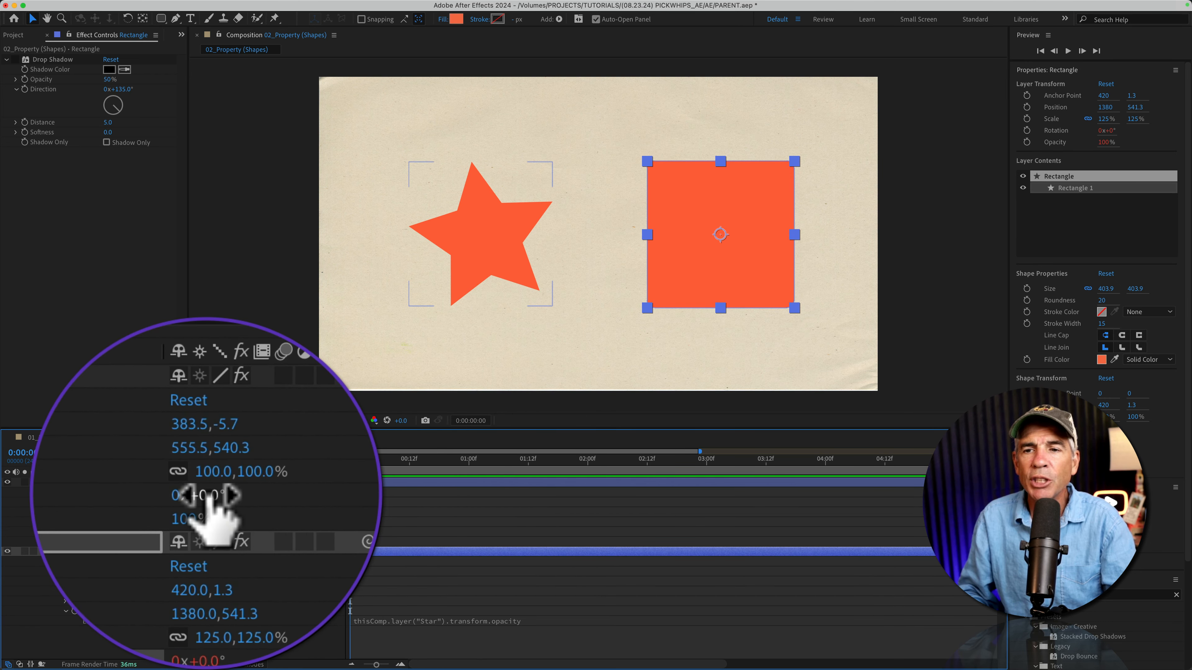
Scrub the Star's rotation and reveal all expressions on the layers
{"action": "left_click_drag", "start_coordinate": [207, 498], "coordinate": [266, 493]}
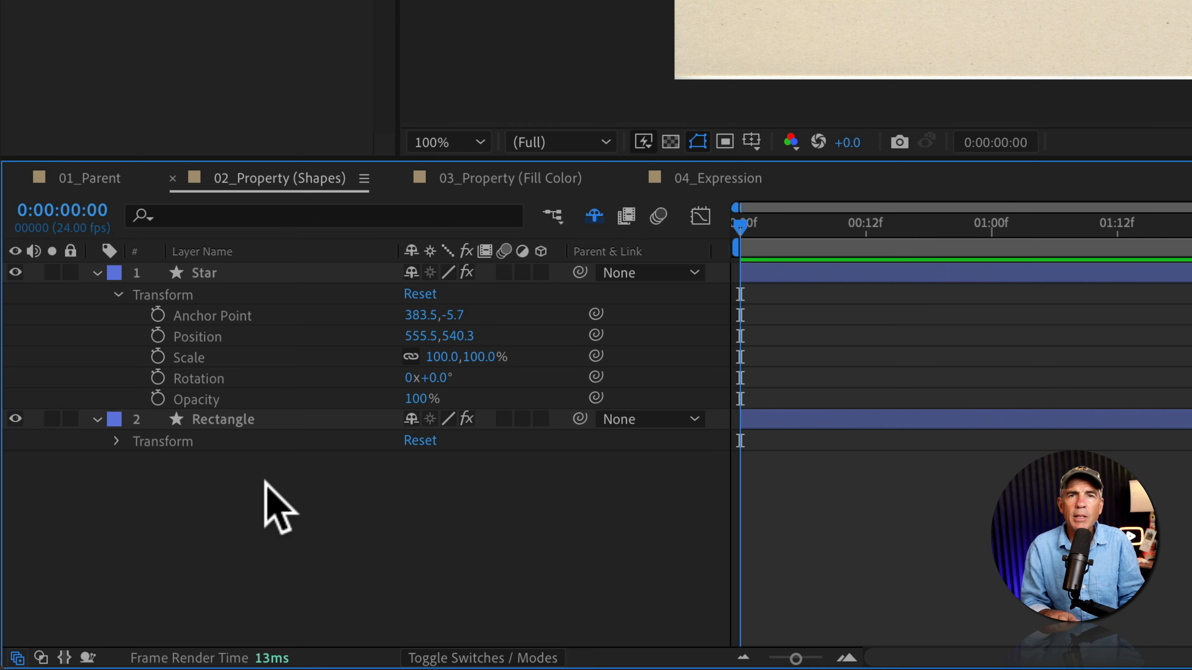
{"action": "key", "text": "e"}
{"action": "key", "text": "e"}
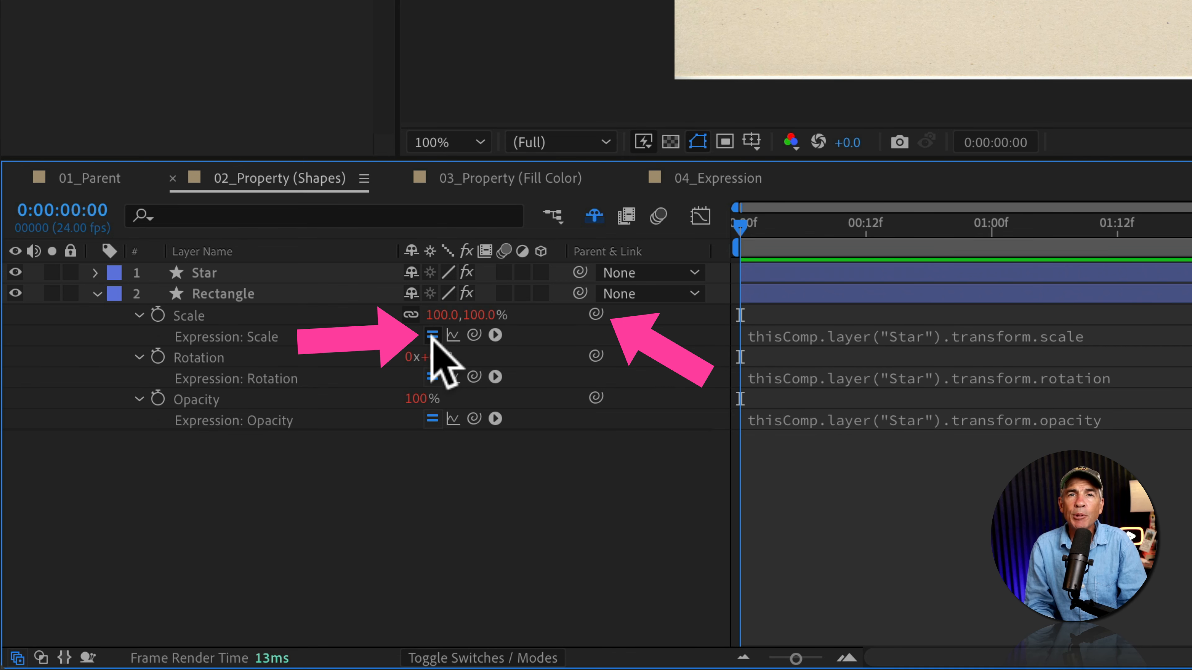
Disable the Rectangle's Scale expression and remove its Rotation, Opacity and Scale expressions
{"action": "left_click", "coordinate": [595, 313], "text": "alt"}
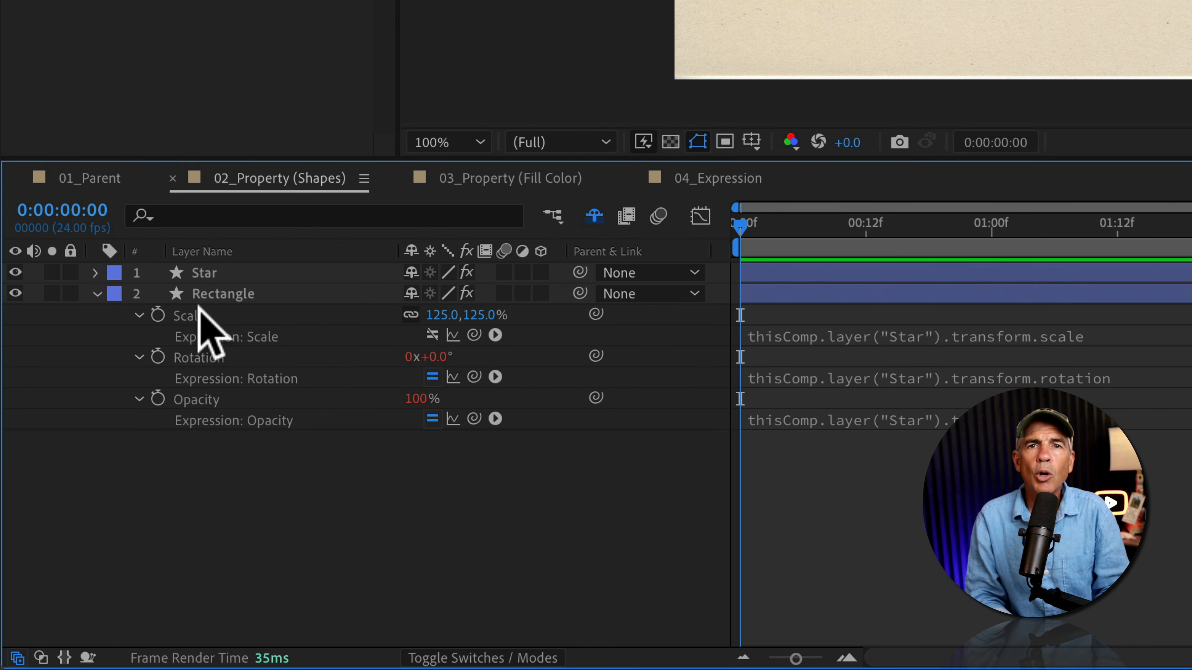
{"action": "key", "text": "alt"}
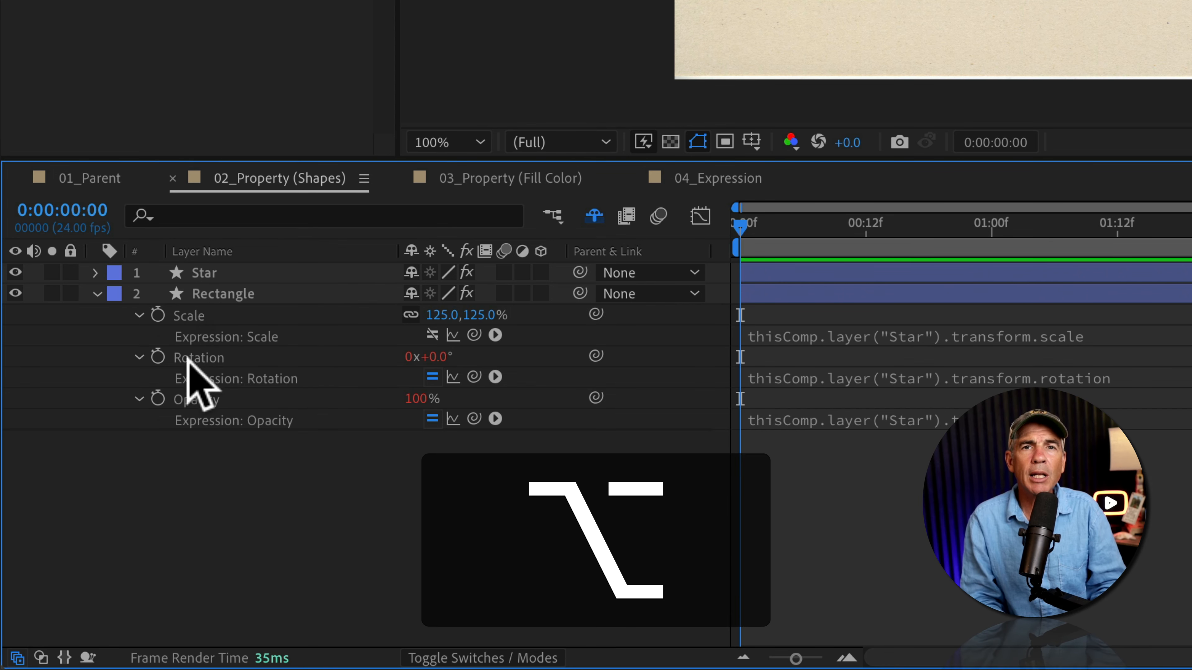
{"action": "left_click", "coordinate": [158, 358], "text": "alt"}
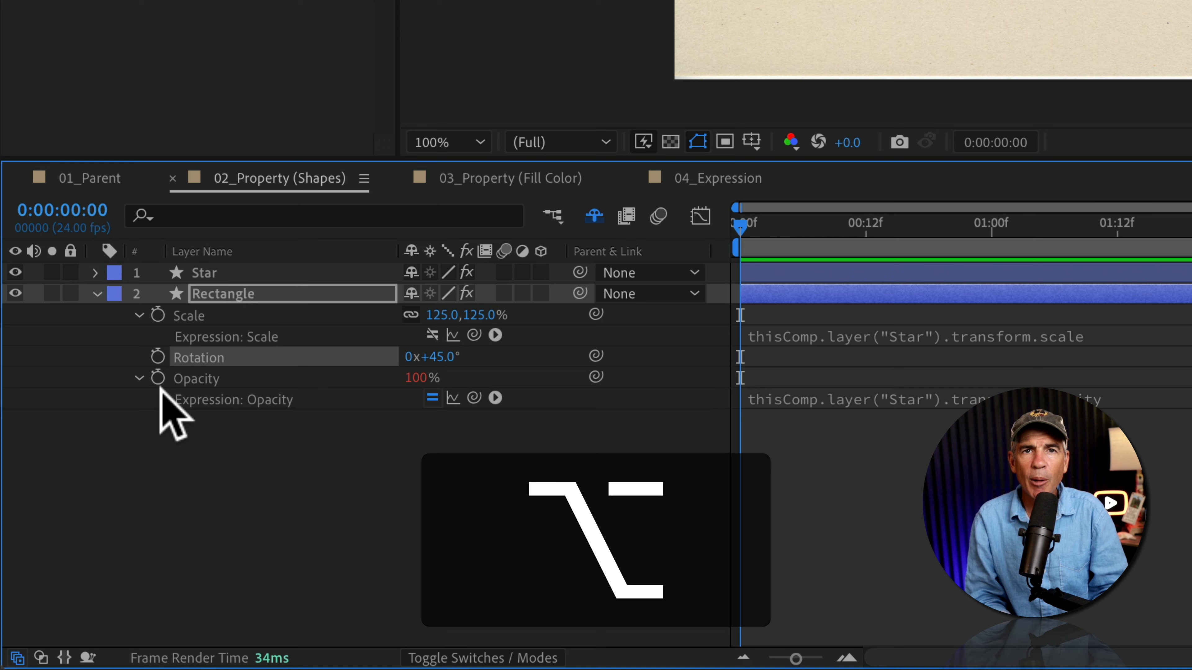
{"action": "left_click", "coordinate": [158, 378], "text": "alt"}
{"action": "left_click", "coordinate": [157, 316], "text": "alt"}
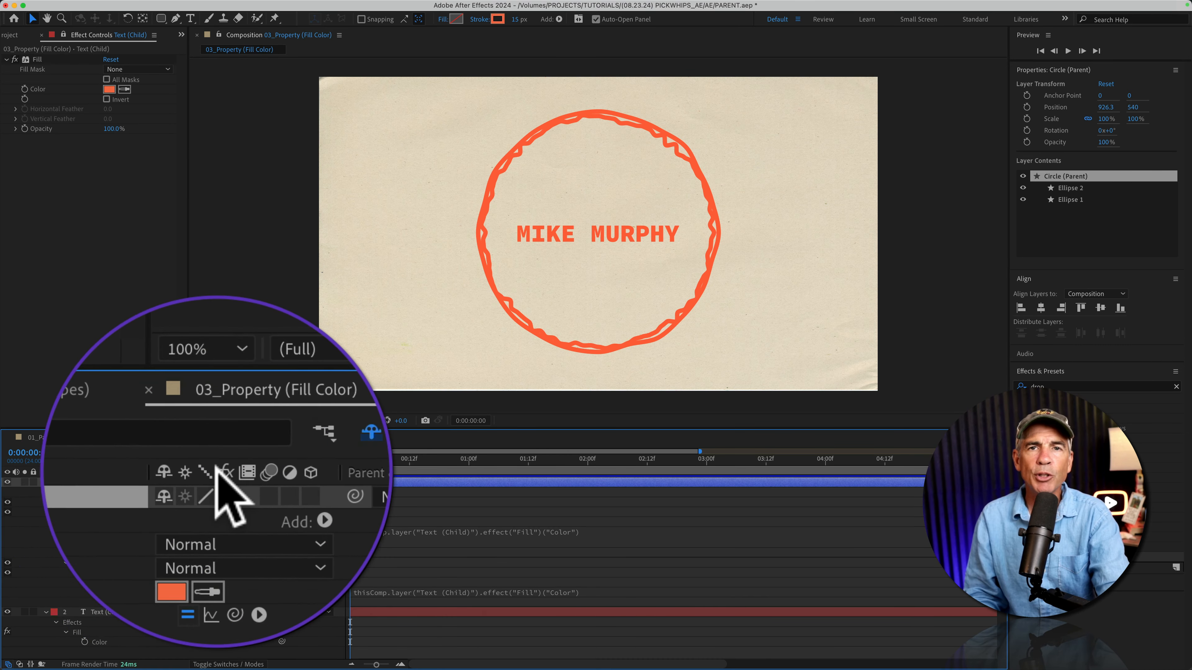
Open the Text (Child) Fill effect's color and shift its hue to show the linked circle stroke colors following it
{"action": "left_click", "coordinate": [62, 612]}
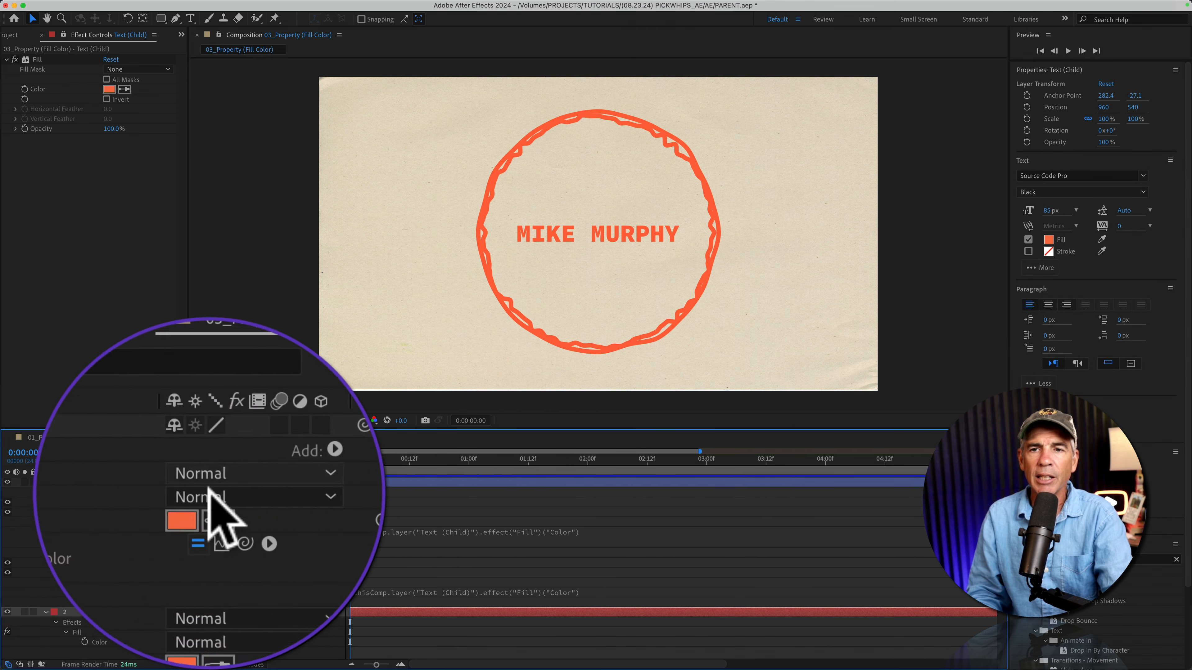
{"action": "left_click", "coordinate": [73, 523]}
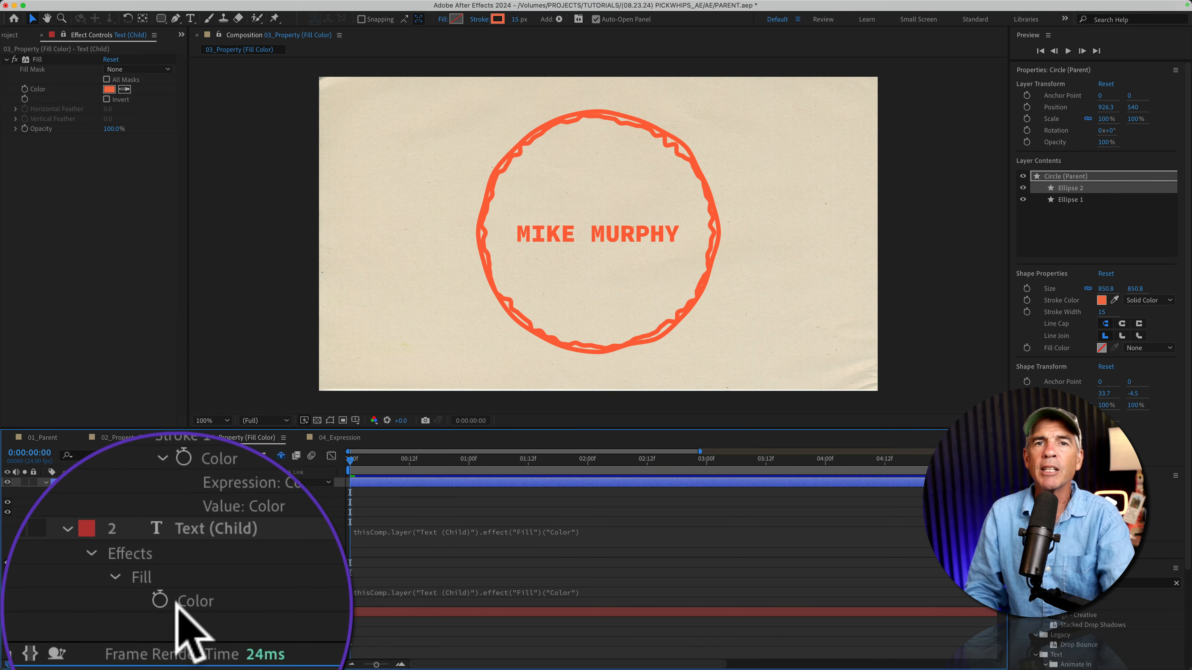
{"action": "left_click", "coordinate": [109, 89]}
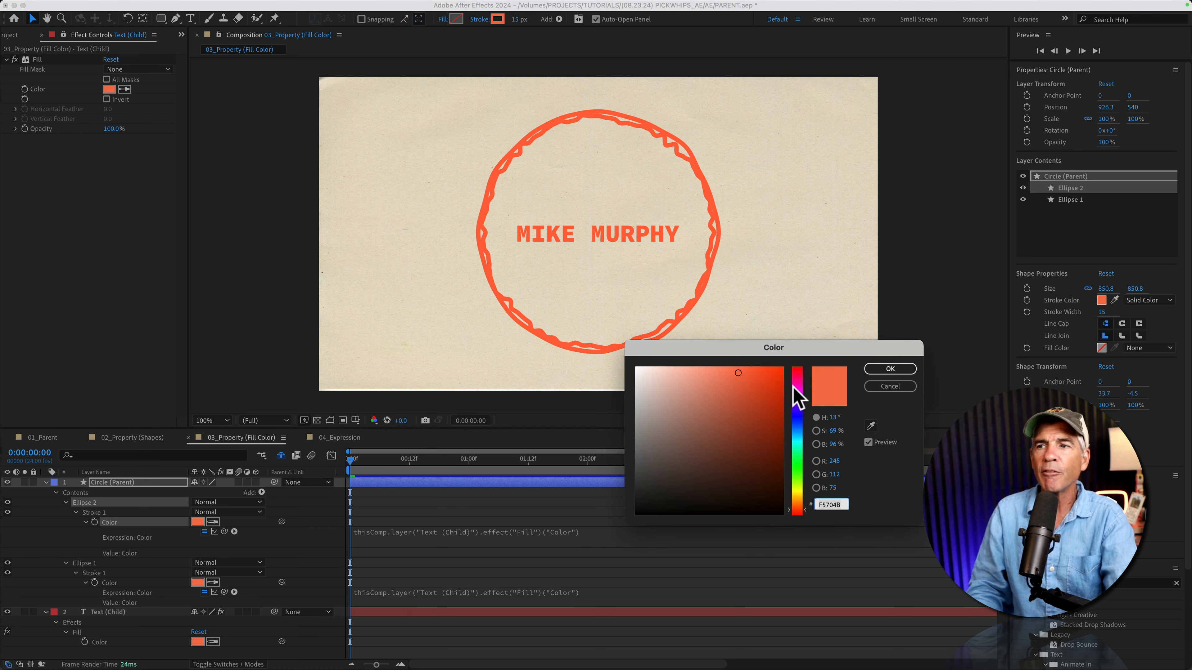
{"action": "left_click_drag", "start_coordinate": [797, 396], "coordinate": [814, 434]}
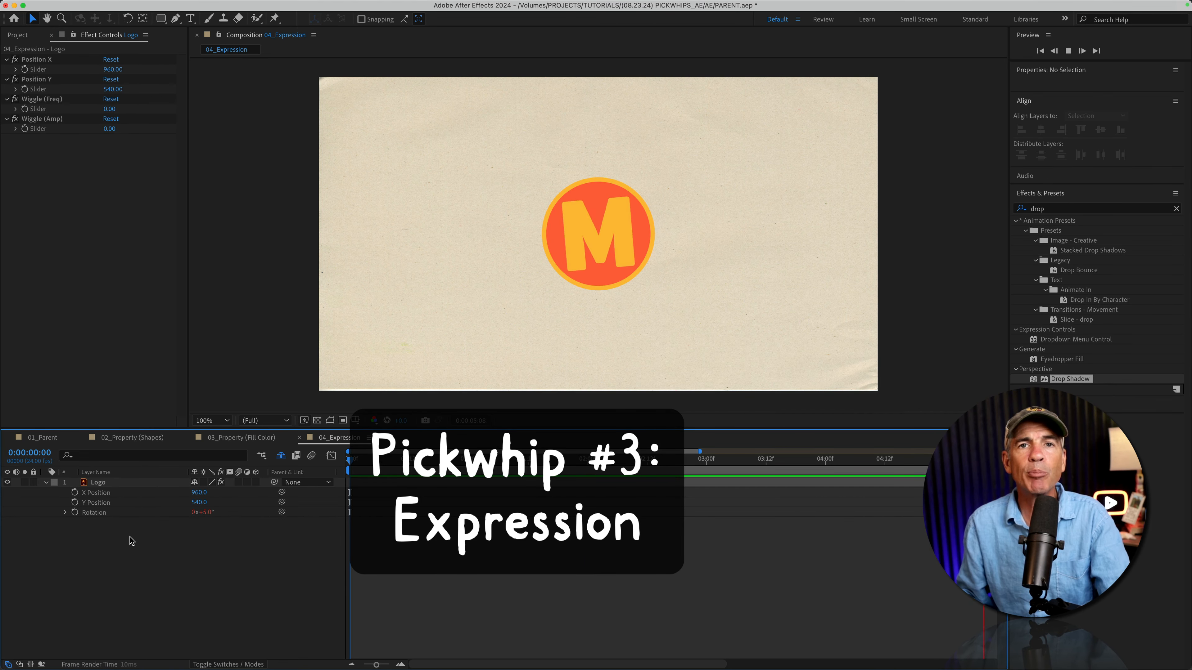
Expand the Logo's Rotation expression and inspect the Position X, Position Y and Wiggle slider effects
{"action": "left_click", "coordinate": [65, 512]}
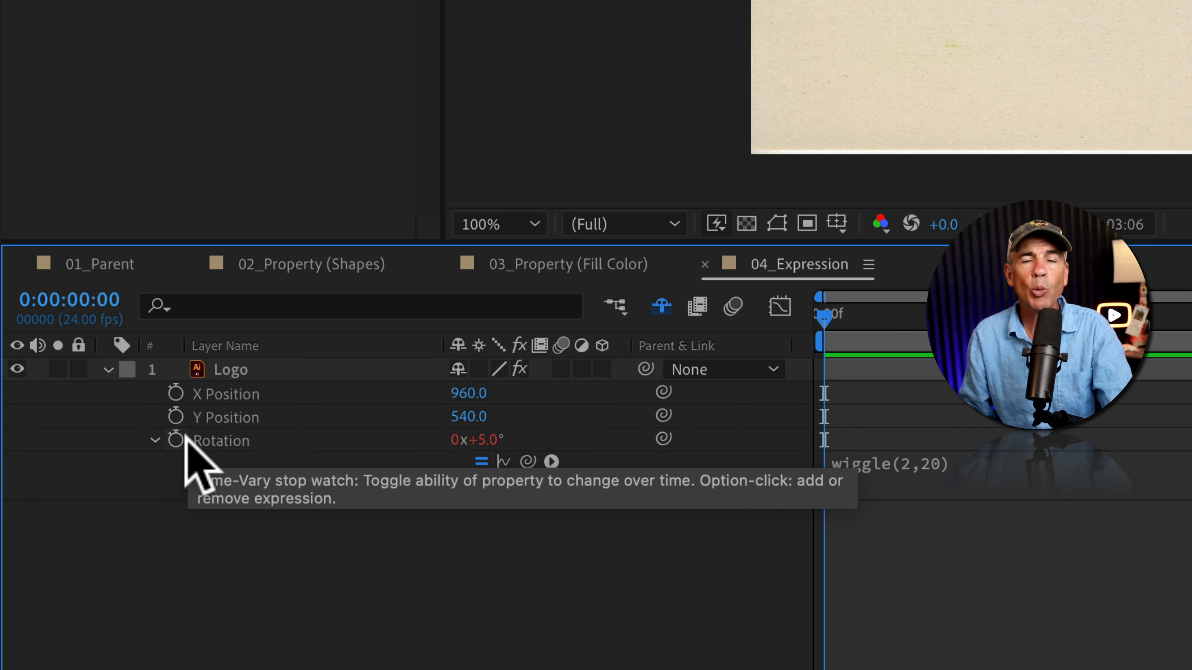
{"action": "left_click", "coordinate": [880, 469]}
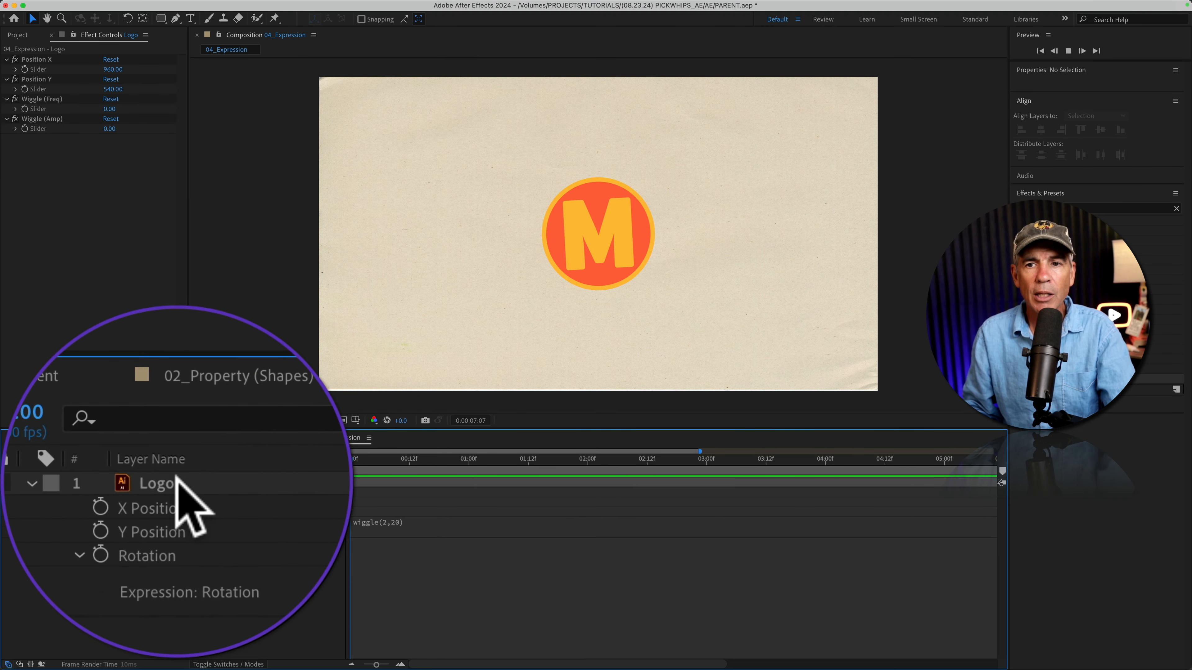
{"action": "left_click", "coordinate": [232, 370]}
{"action": "left_click", "coordinate": [134, 145]}
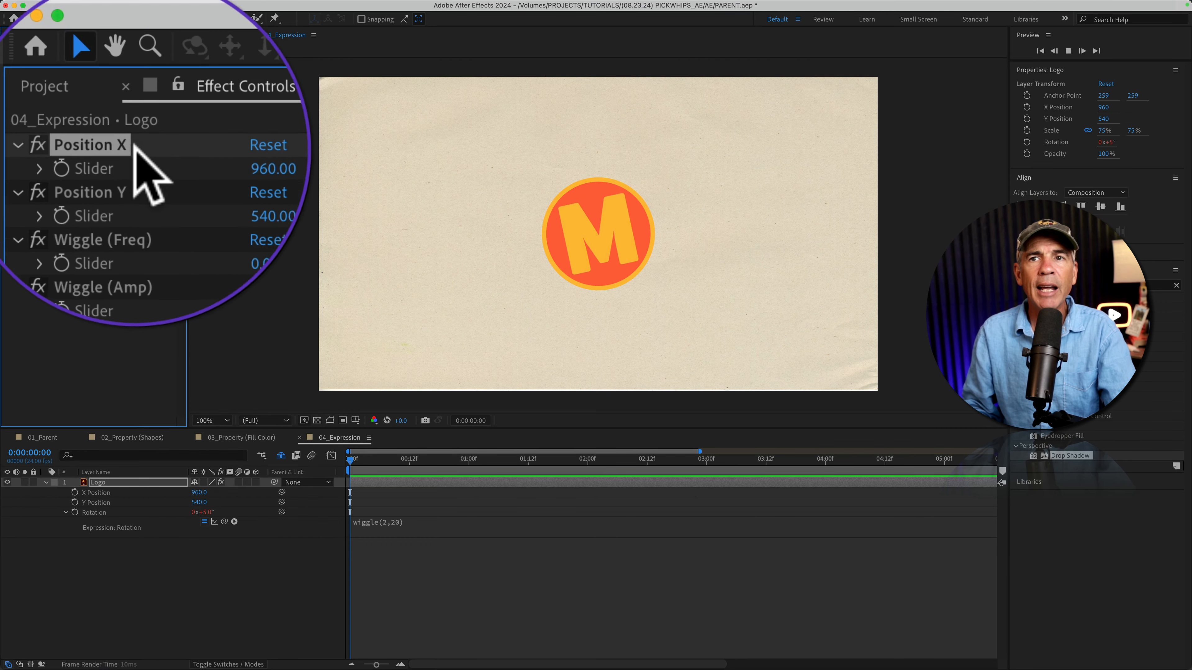
{"action": "left_click", "coordinate": [138, 171], "text": "shift"}
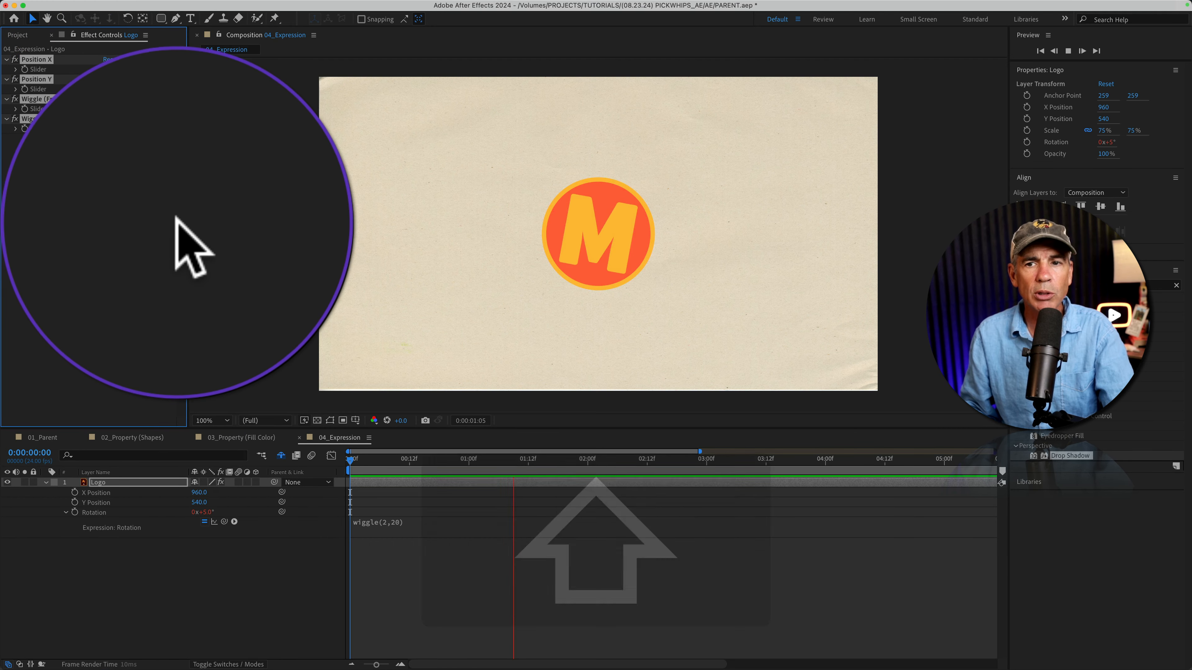
Add expressions to the Logo's X Position and Y Position and pick whip them to the Position X and Position Y sliders
{"action": "left_click", "coordinate": [175, 489]}
{"action": "right_click", "coordinate": [175, 489]}
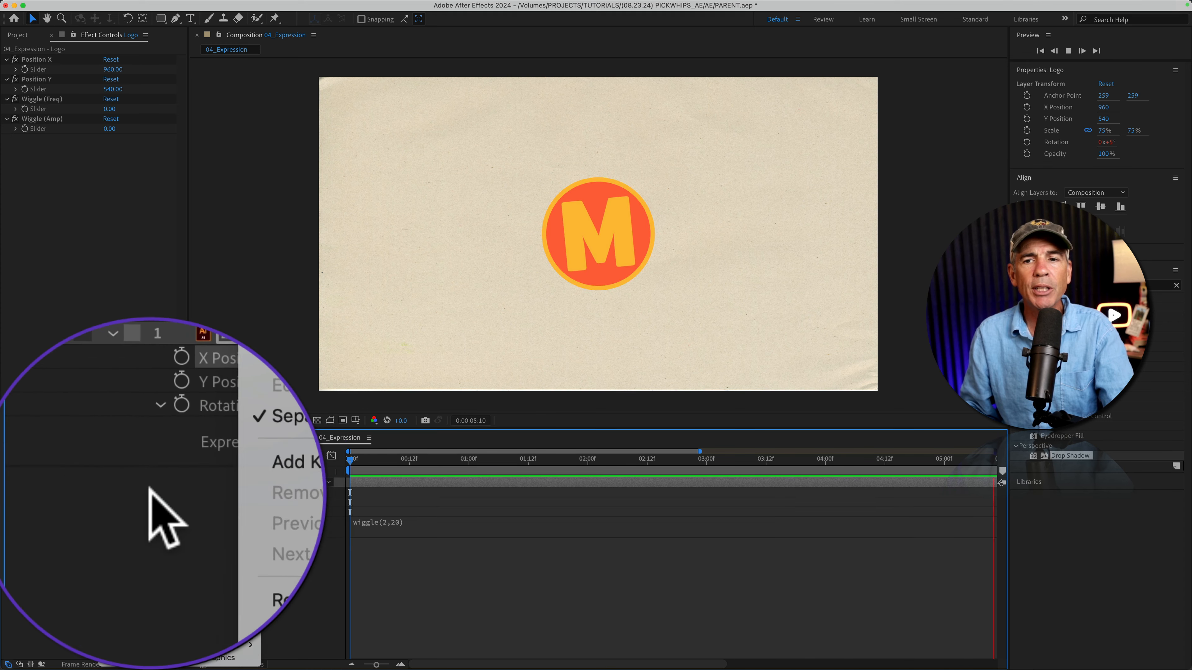
{"action": "left_click", "coordinate": [151, 491]}
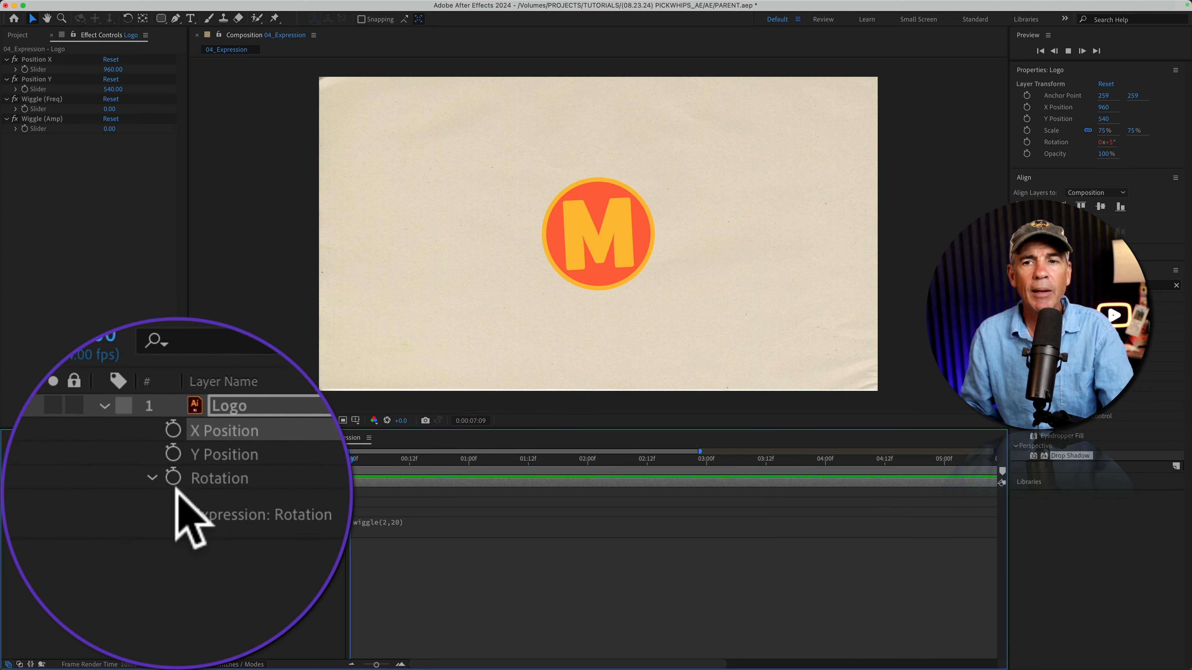
{"action": "key", "text": "alt"}
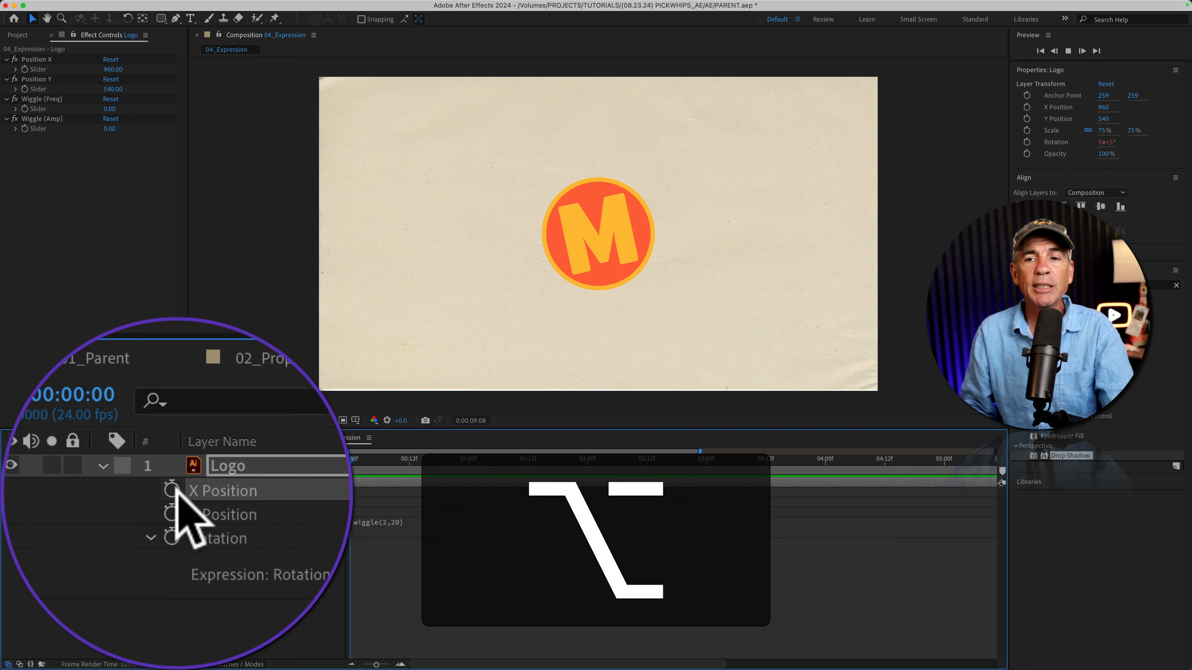
{"action": "left_click", "coordinate": [74, 492], "text": "alt"}
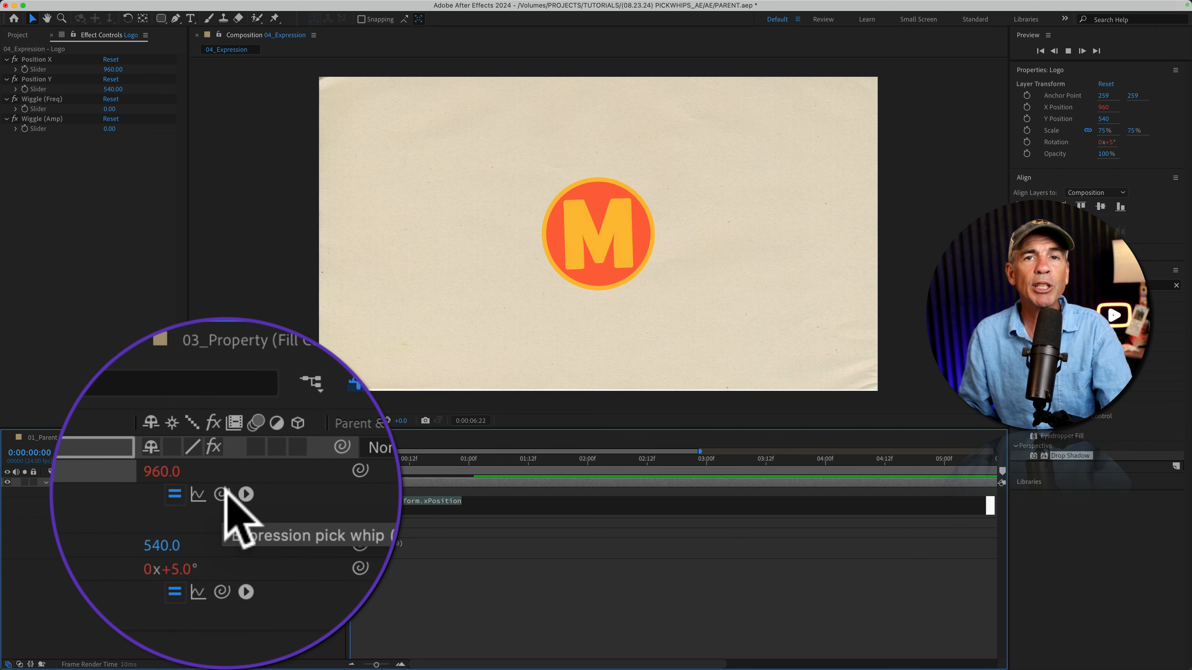
{"action": "left_click_drag", "start_coordinate": [224, 502], "coordinate": [40, 69]}
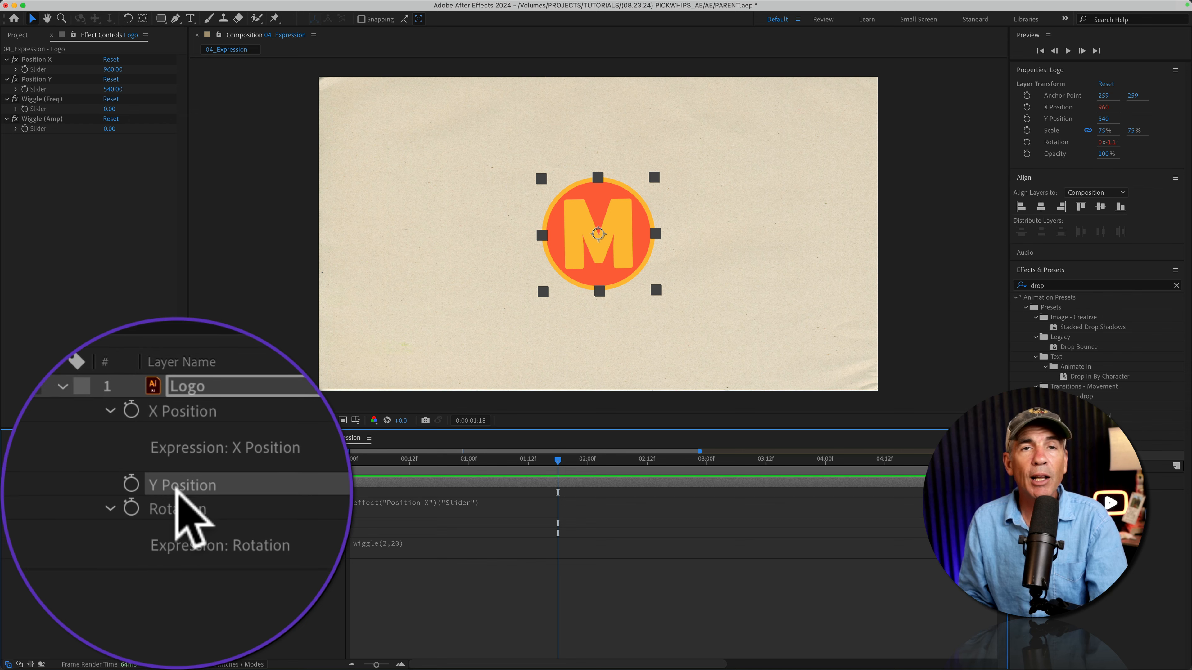
{"action": "left_click", "coordinate": [177, 489], "text": "alt"}
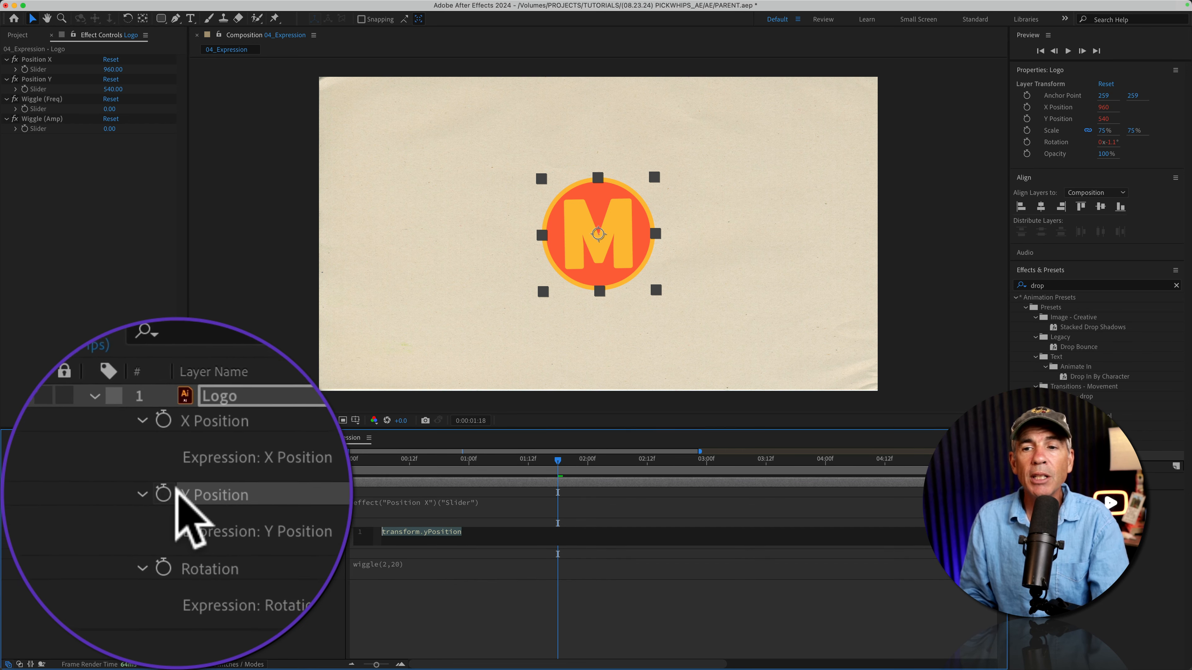
{"action": "left_click_drag", "start_coordinate": [225, 533], "coordinate": [40, 89]}
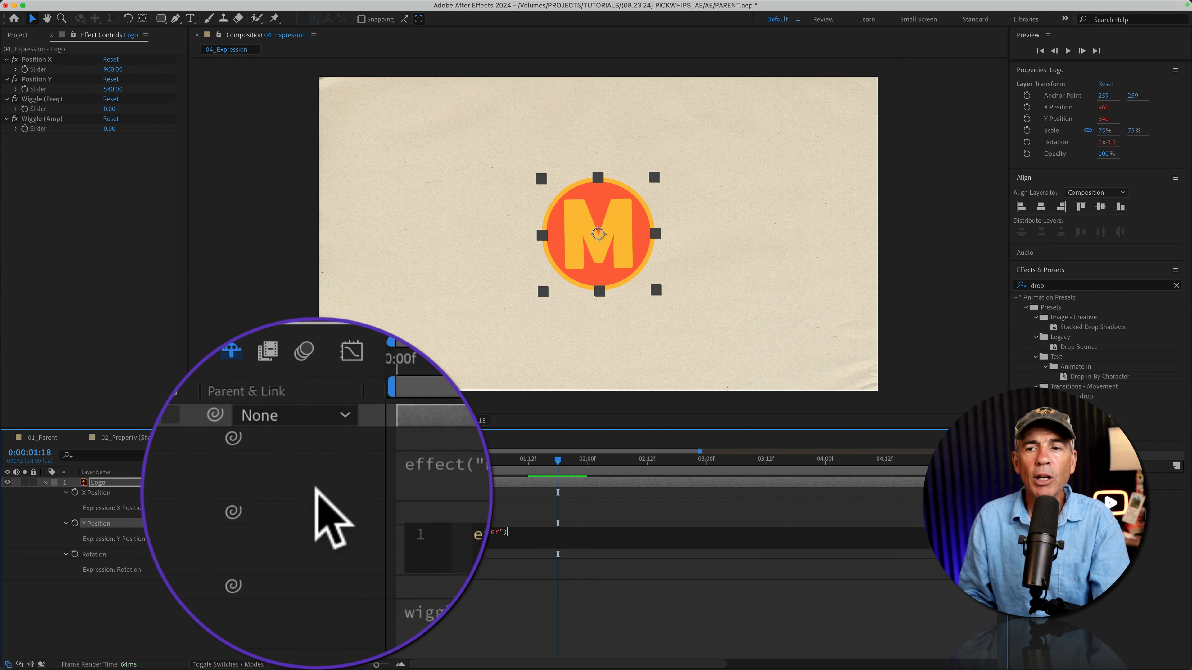
Replace the 2 and 20 in the Rotation wiggle expression with pick whip links to the Wiggle (Freq) and Wiggle (Amp) sliders
{"action": "left_click", "coordinate": [330, 569]}
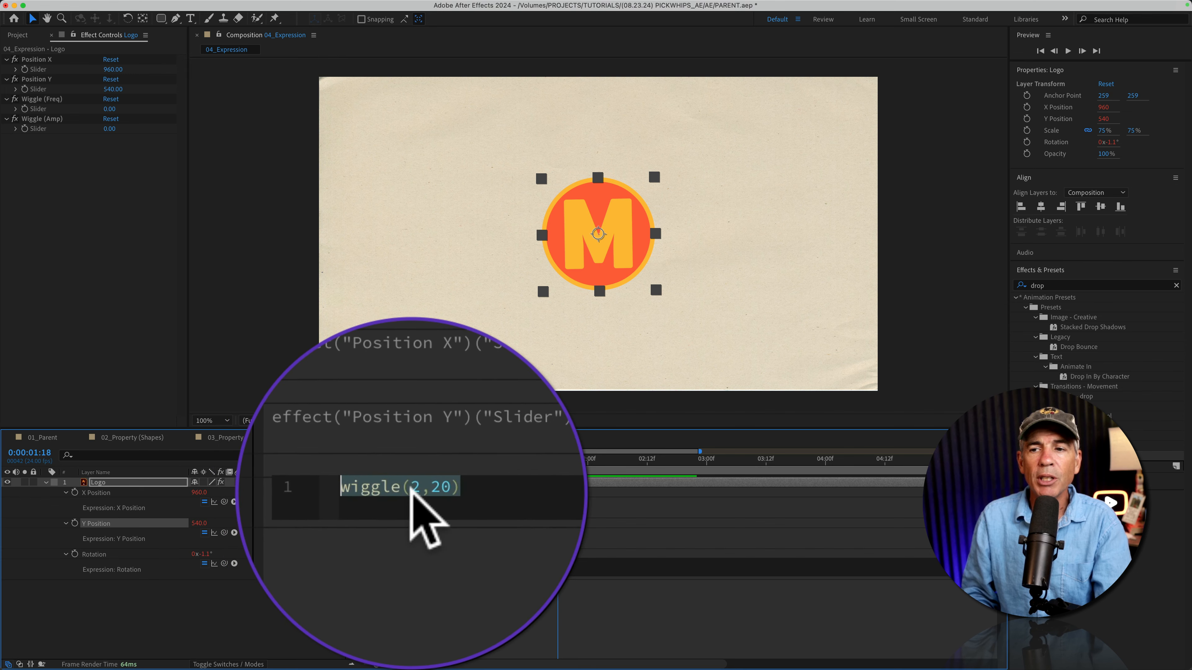
{"action": "left_click", "coordinate": [413, 488]}
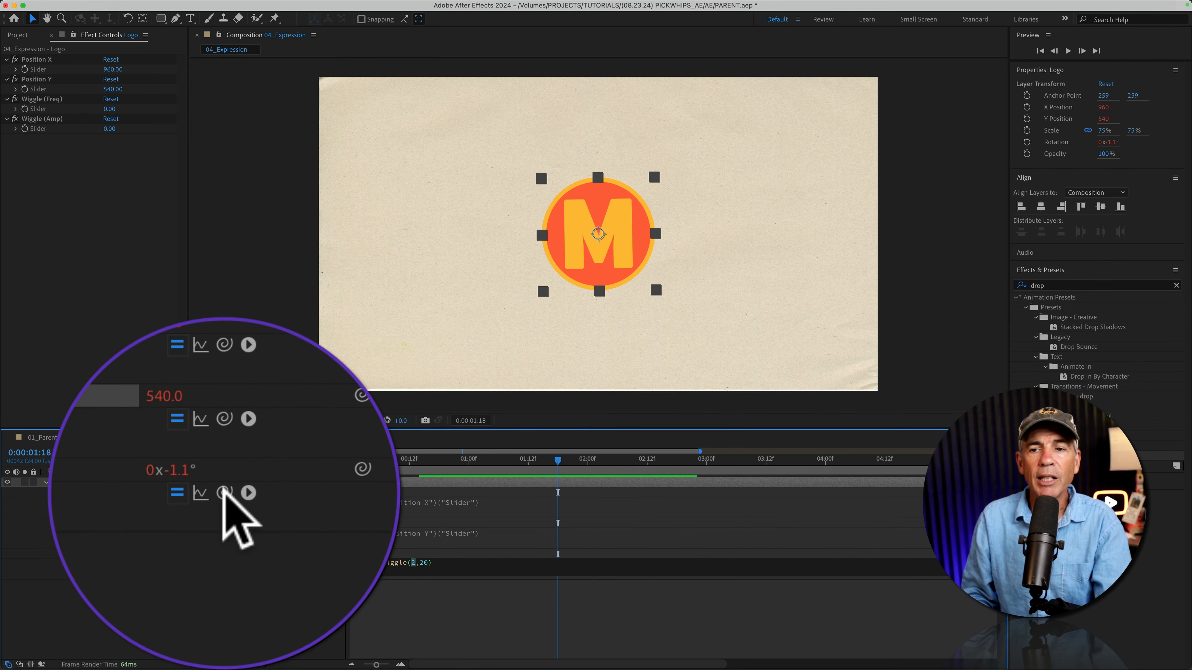
{"action": "left_click_drag", "start_coordinate": [224, 564], "coordinate": [136, 300]}
{"action": "left_click_drag", "start_coordinate": [93, 151], "coordinate": [45, 109]}
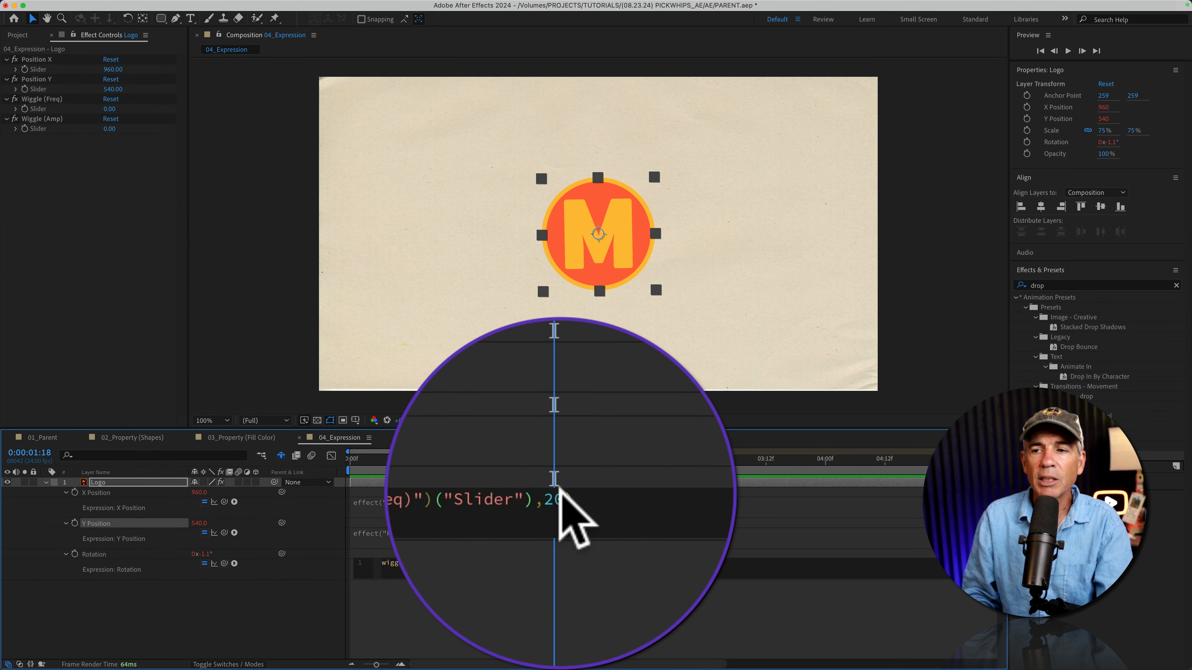
{"action": "left_click_drag", "start_coordinate": [566, 497], "coordinate": [558, 495]}
{"action": "left_click_drag", "start_coordinate": [555, 562], "coordinate": [552, 562]}
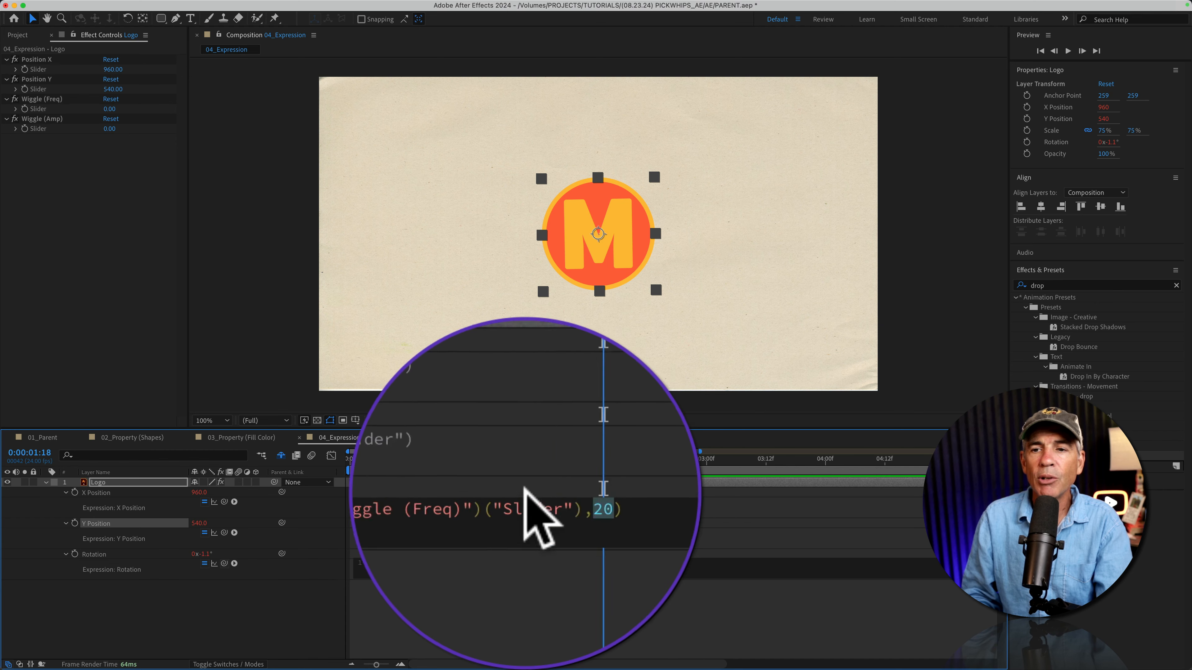
{"action": "left_click_drag", "start_coordinate": [224, 563], "coordinate": [47, 128]}
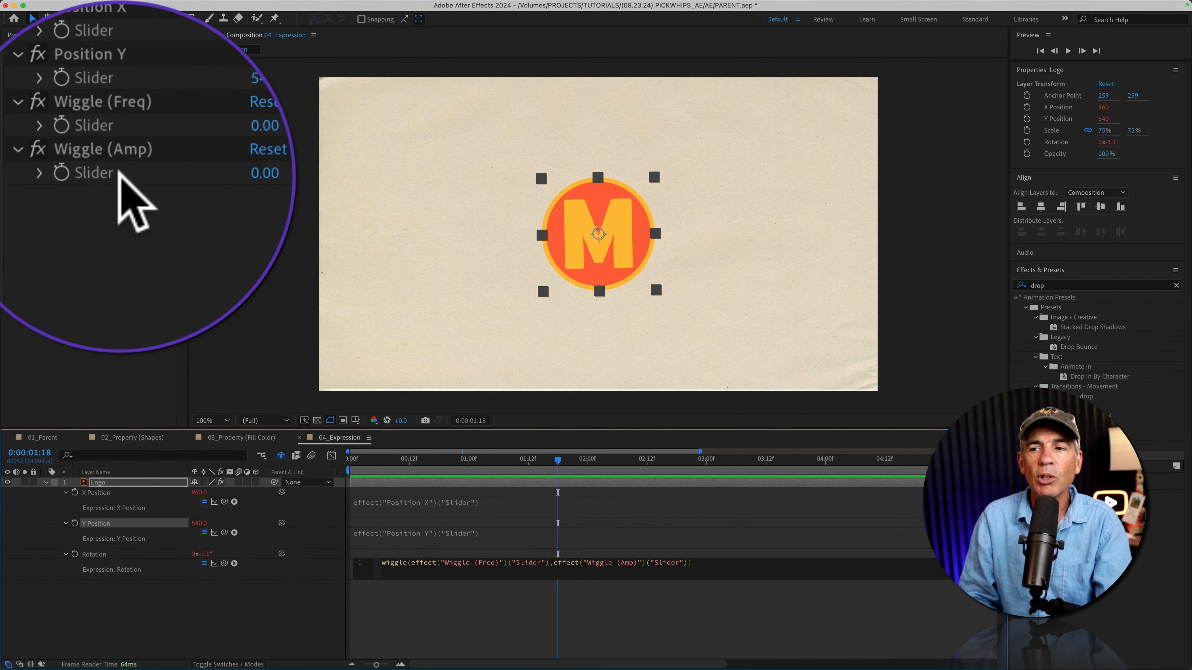
{"action": "left_click", "coordinate": [203, 600]}
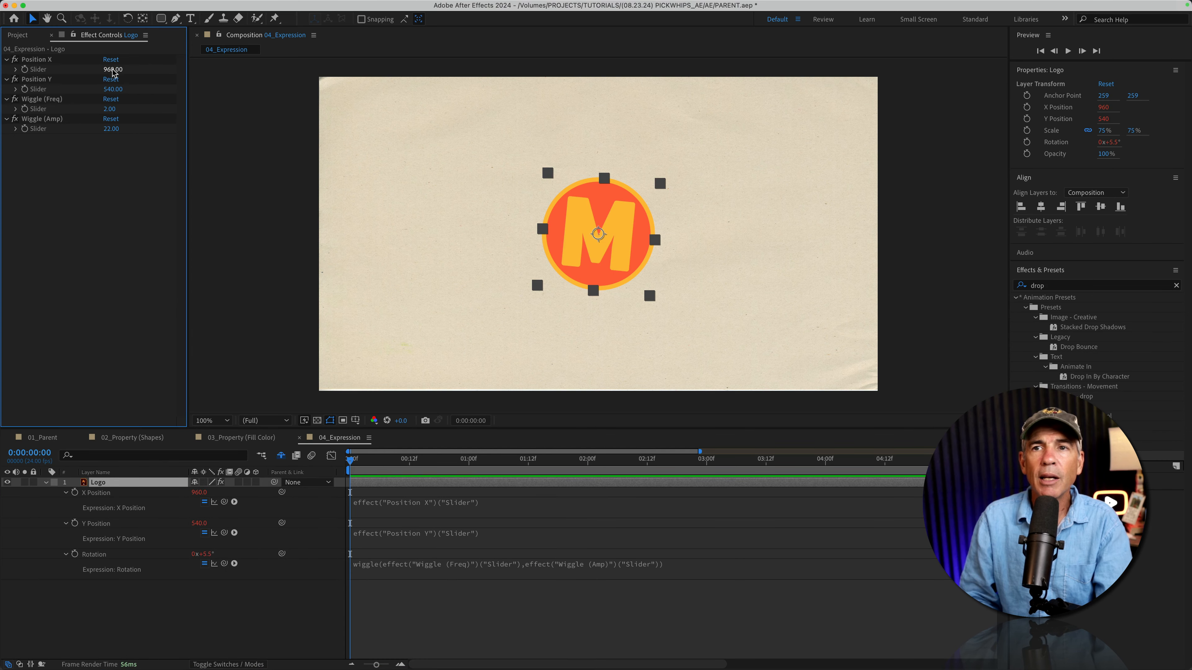
Scrub the Position X slider to move the logo, and undo the change
{"action": "left_click_drag", "start_coordinate": [112, 69], "coordinate": [266, 69]}
{"action": "key", "text": "super+z"}
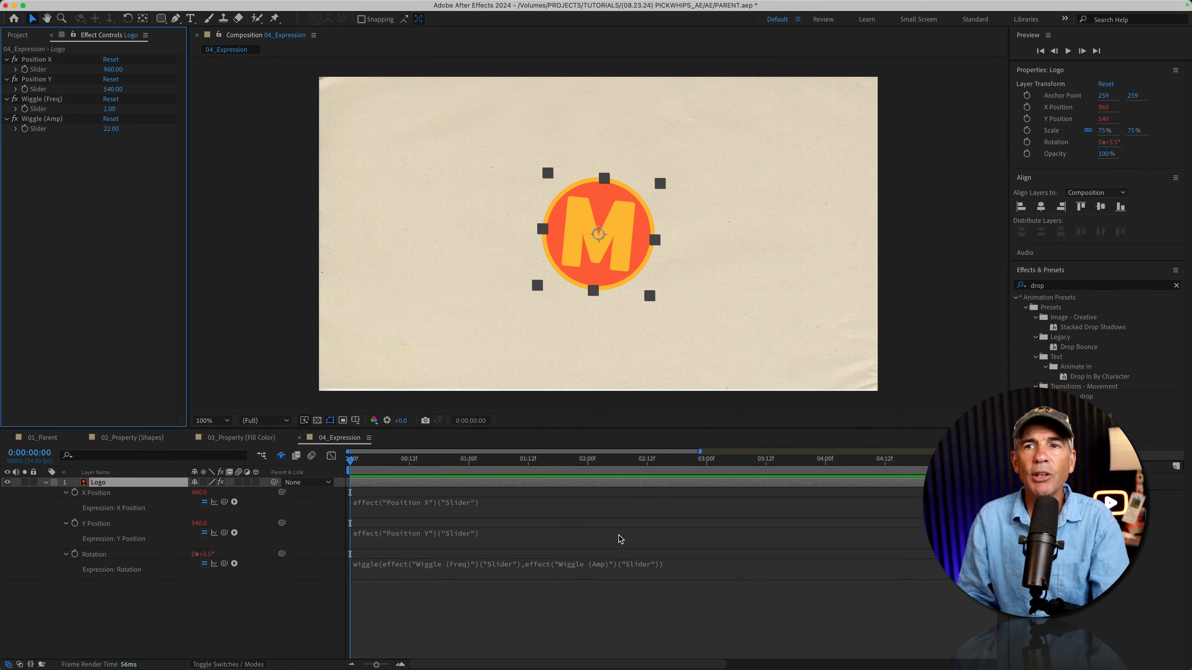